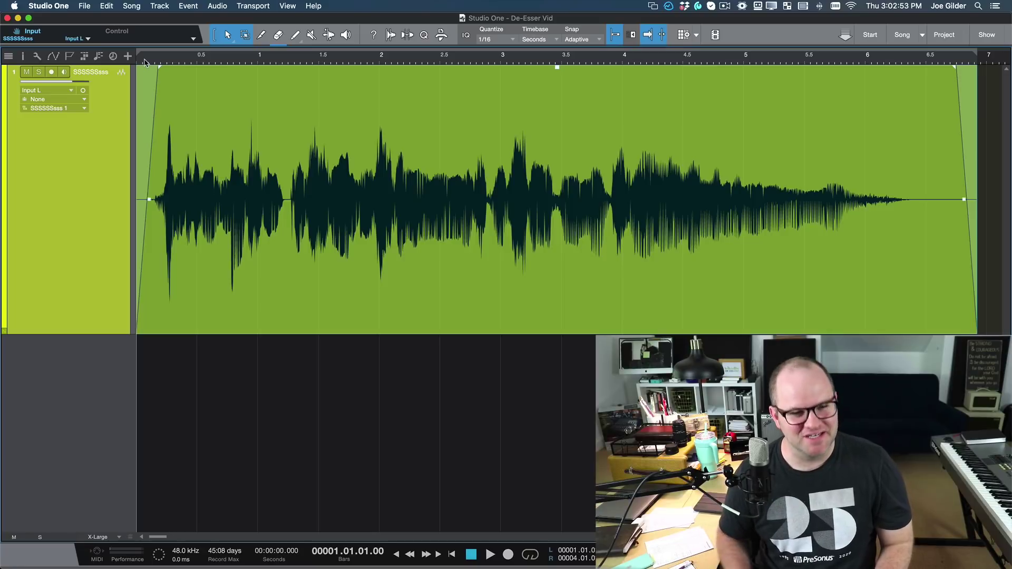
# Play back the sibilant vocal, then open the Browser to show the available effects
pyautogui.press('space')
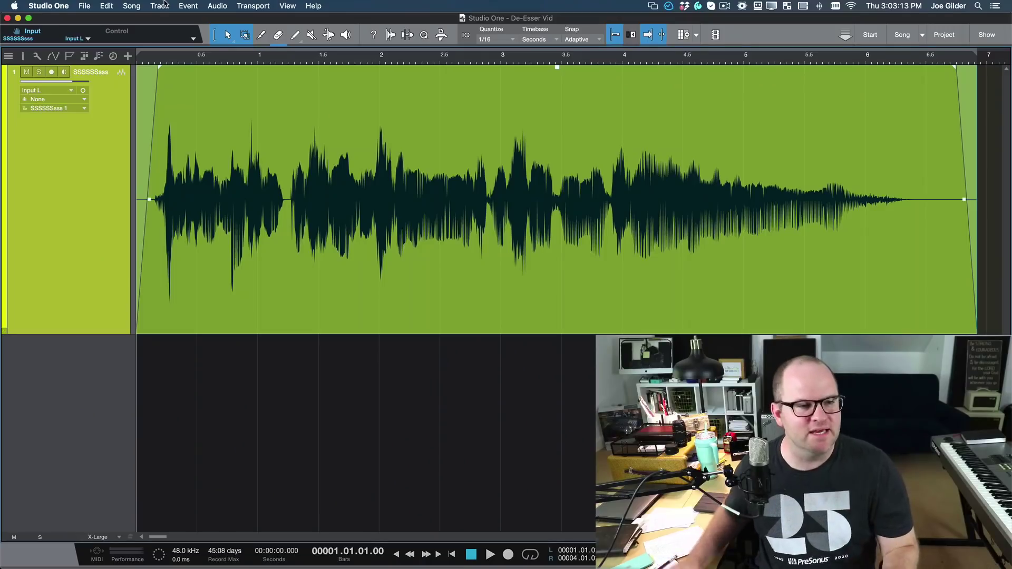
pyautogui.press('F6')
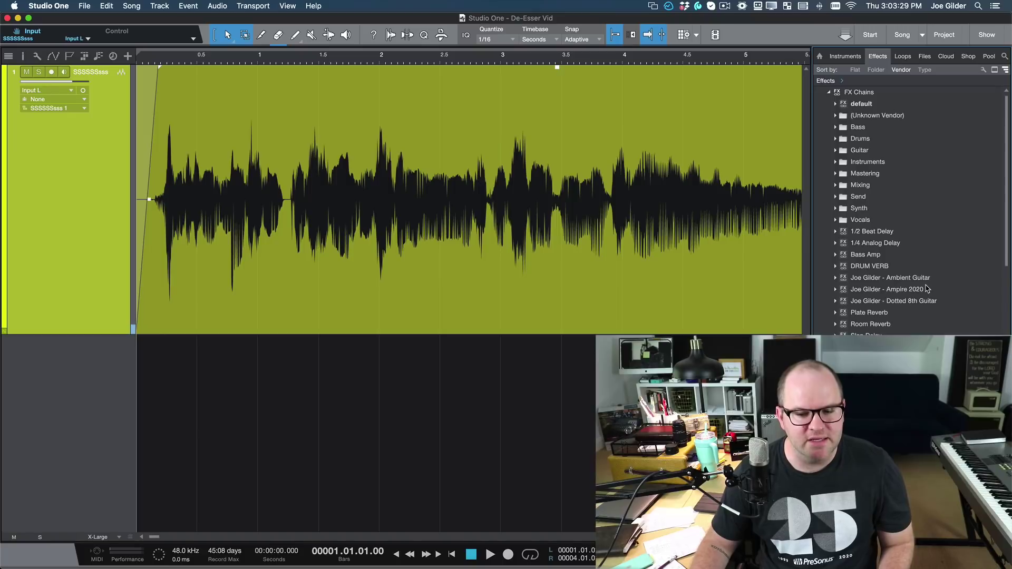
# Insert Fat Channel on the vocal clip and turn on the FET compressor with raised input and output
pyautogui.scroll(-5, 927, 288)
pyautogui.moveTo(869, 138); pyautogui.dragTo(338, 227)
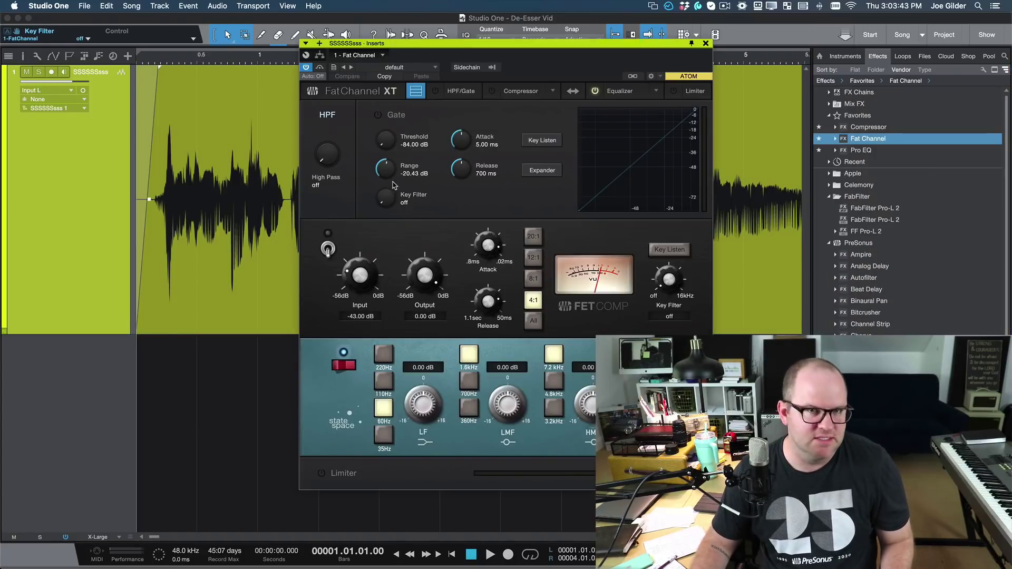
pyautogui.moveTo(513, 46); pyautogui.dragTo(505, 28)
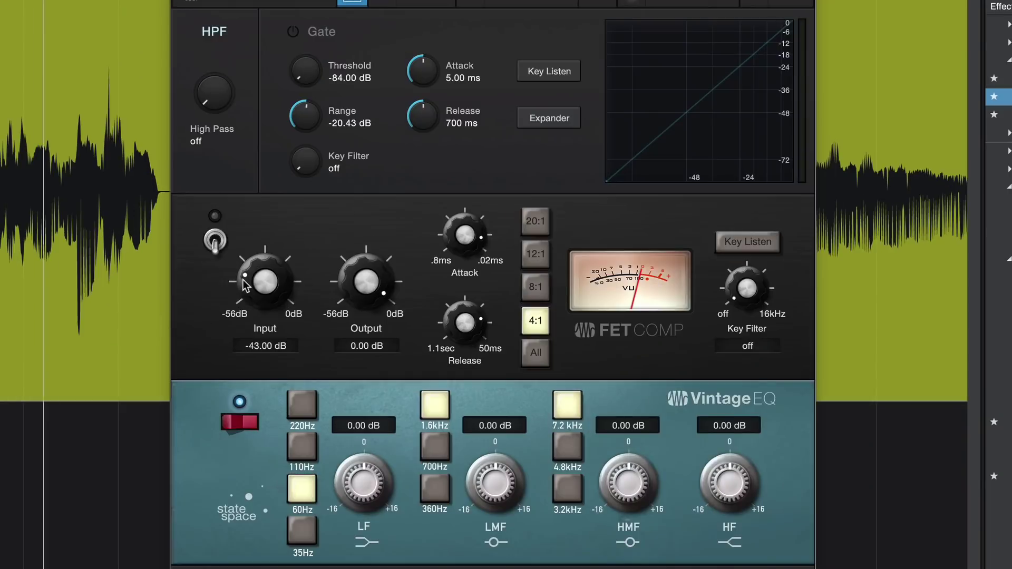
pyautogui.moveTo(245, 284); pyautogui.dragTo(247, 249)
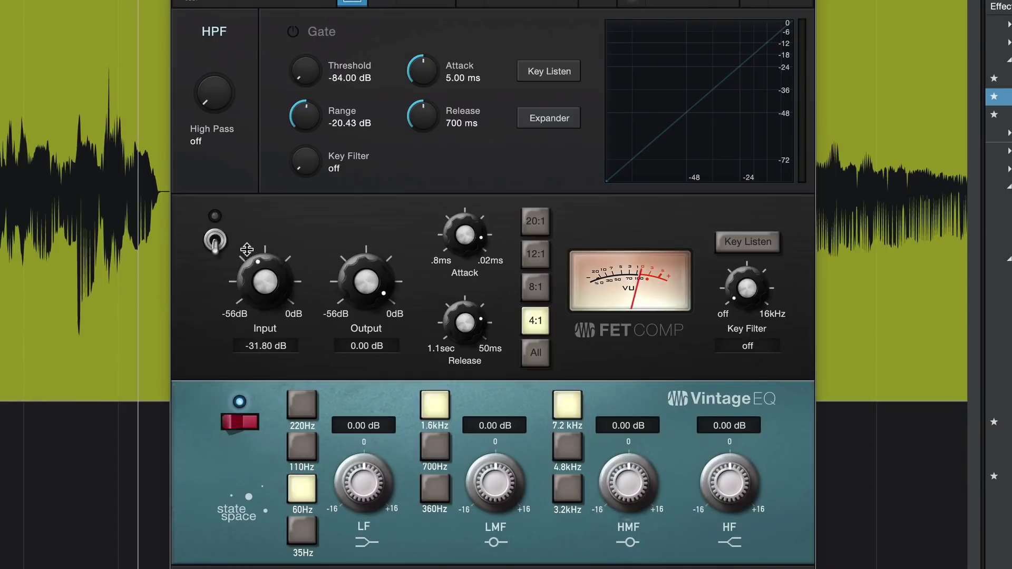
pyautogui.click(213, 240)
pyautogui.moveTo(366, 284); pyautogui.dragTo(367, 269)
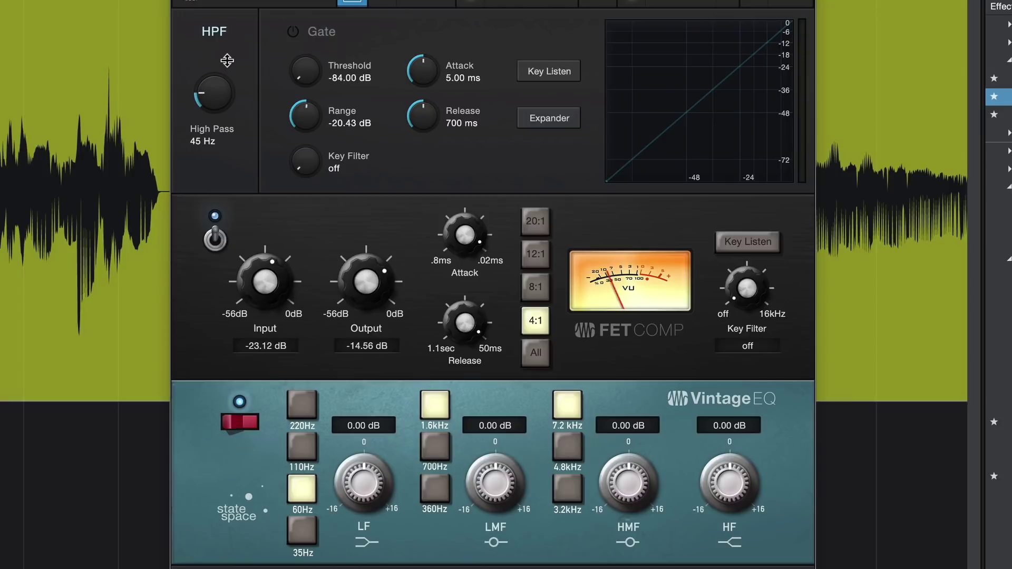
# Shape the Vintage EQ: 220 Hz low band cut -6.72 dB, low-mid cut, high band +4 dB
pyautogui.click(240, 419)
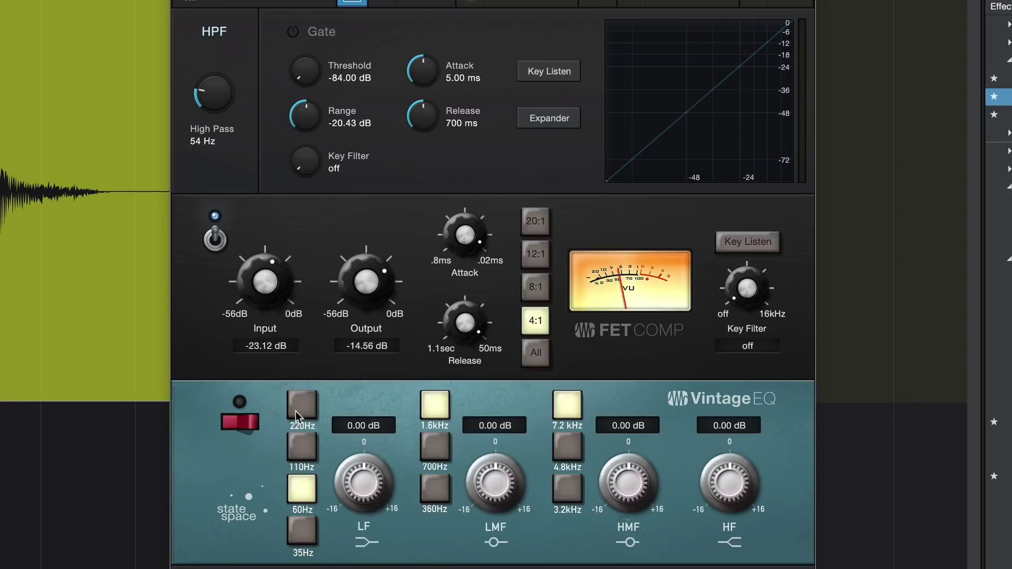
pyautogui.click(302, 405)
pyautogui.moveTo(362, 489); pyautogui.dragTo(360, 507)
pyautogui.moveTo(492, 489); pyautogui.dragTo(486, 509)
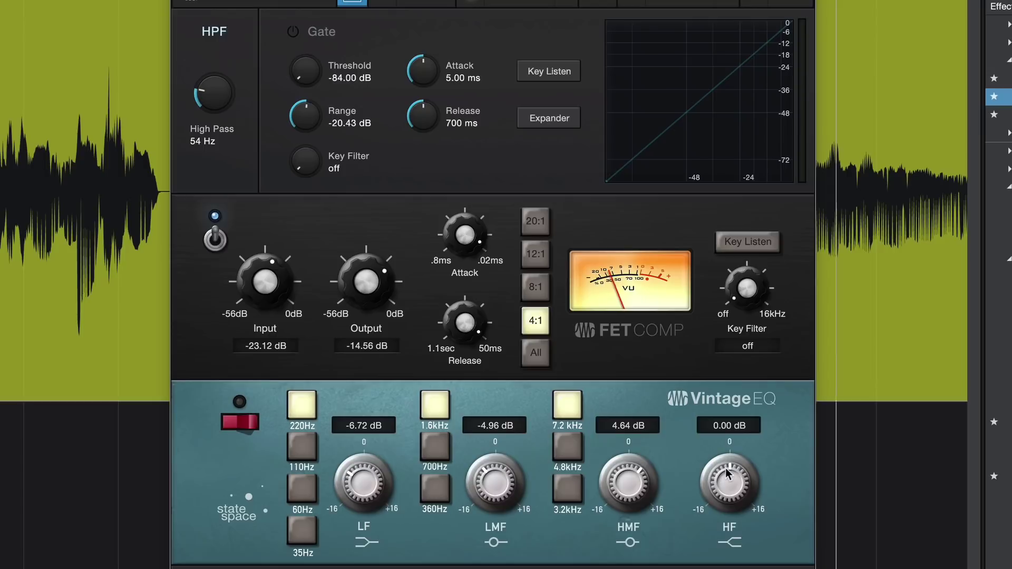
pyautogui.moveTo(725, 468); pyautogui.dragTo(727, 454)
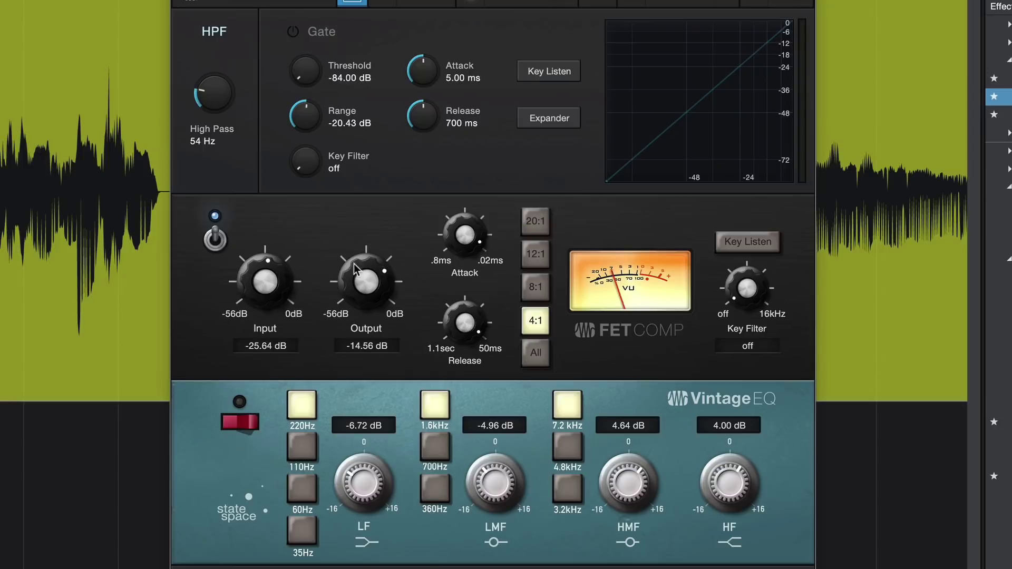
# Set the compressor ratio to 8:1 with output trimmed to -13.16 dB
pyautogui.moveTo(354, 269); pyautogui.dragTo(356, 258)
pyautogui.click(541, 288)
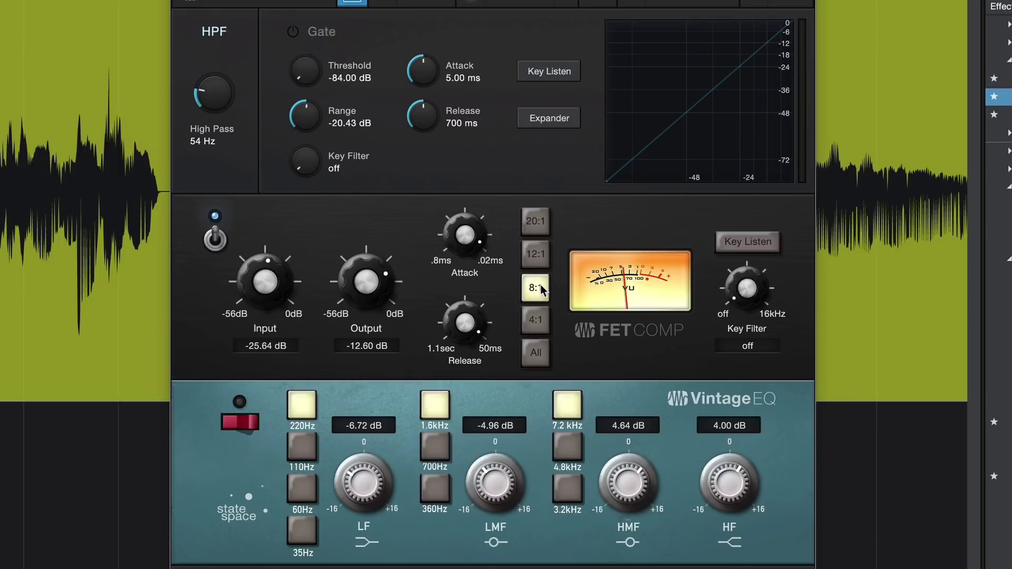
pyautogui.moveTo(371, 281); pyautogui.dragTo(373, 289)
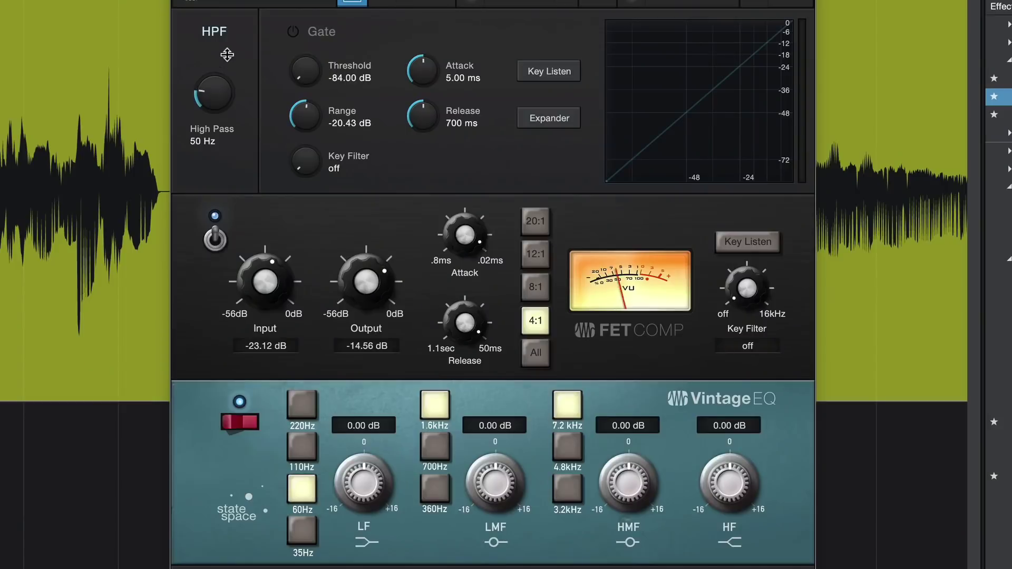
# Re-engage the Vintage EQ with a 220 Hz low cut of -6.72 dB, low-mid -4.96 dB, slight high boost
pyautogui.click(240, 421)
pyautogui.click(310, 429)
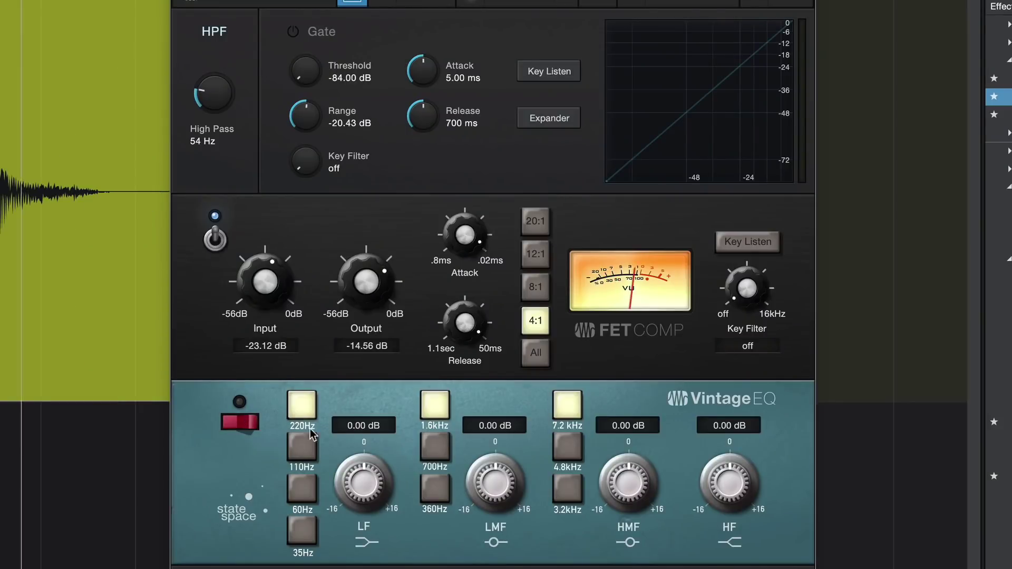
pyautogui.moveTo(355, 506); pyautogui.dragTo(356, 509)
pyautogui.moveTo(490, 495); pyautogui.dragTo(486, 511)
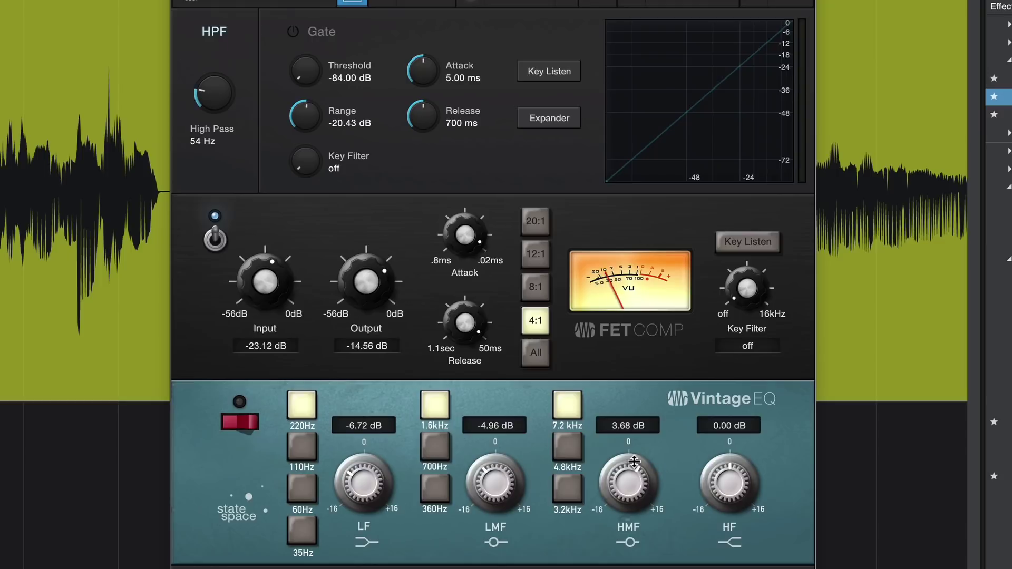
pyautogui.moveTo(722, 480); pyautogui.dragTo(723, 473)
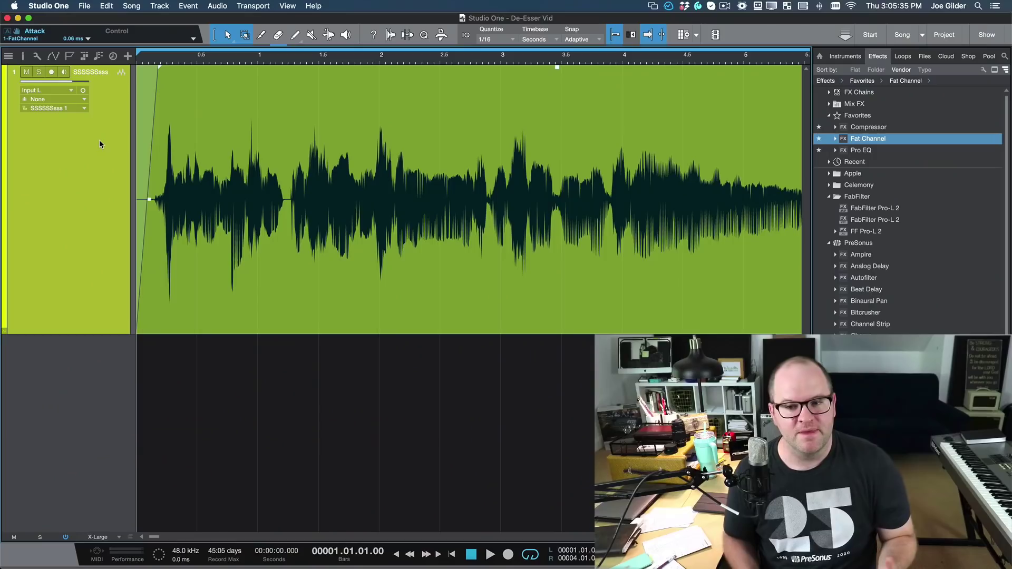
# Insert Pro EQ on the vocal clip and narrow its high-mid band to around Q 24
pyautogui.doubleClick(866, 150)
pyautogui.moveTo(858, 151); pyautogui.dragTo(467, 279)
pyautogui.scroll(6, 456, 109)
pyautogui.scroll(-5, 464, 121)
pyautogui.scroll(-1, 464, 119)
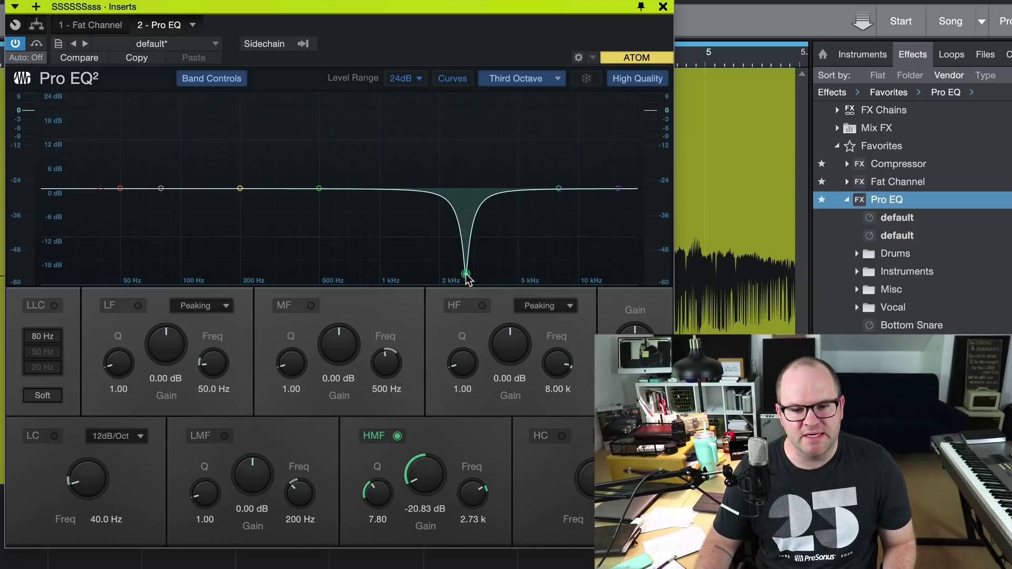
pyautogui.moveTo(375, 495); pyautogui.dragTo(389, 323)
pyautogui.moveTo(467, 271); pyautogui.dragTo(468, 196)
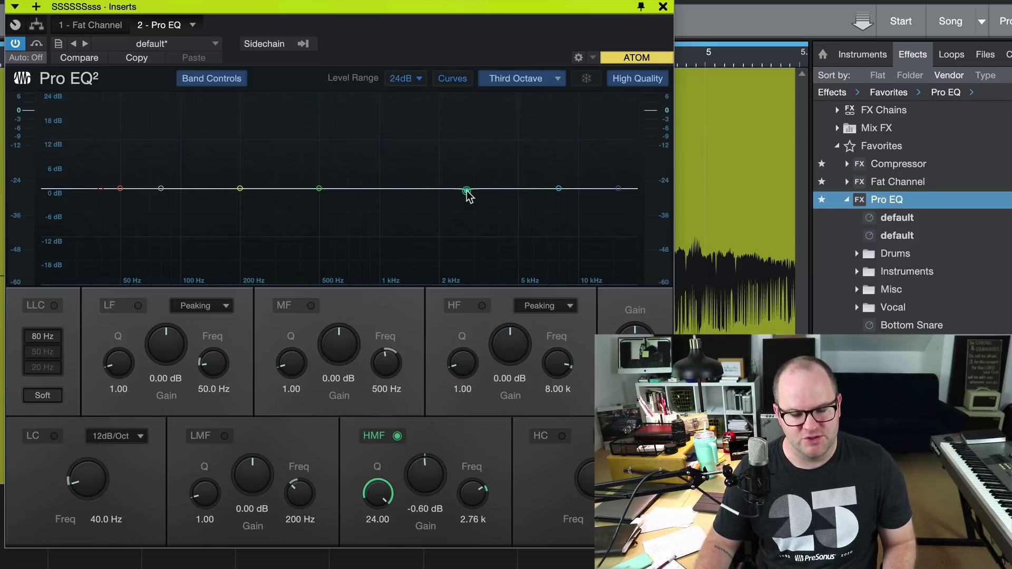
pyautogui.moveTo(384, 487); pyautogui.dragTo(380, 514)
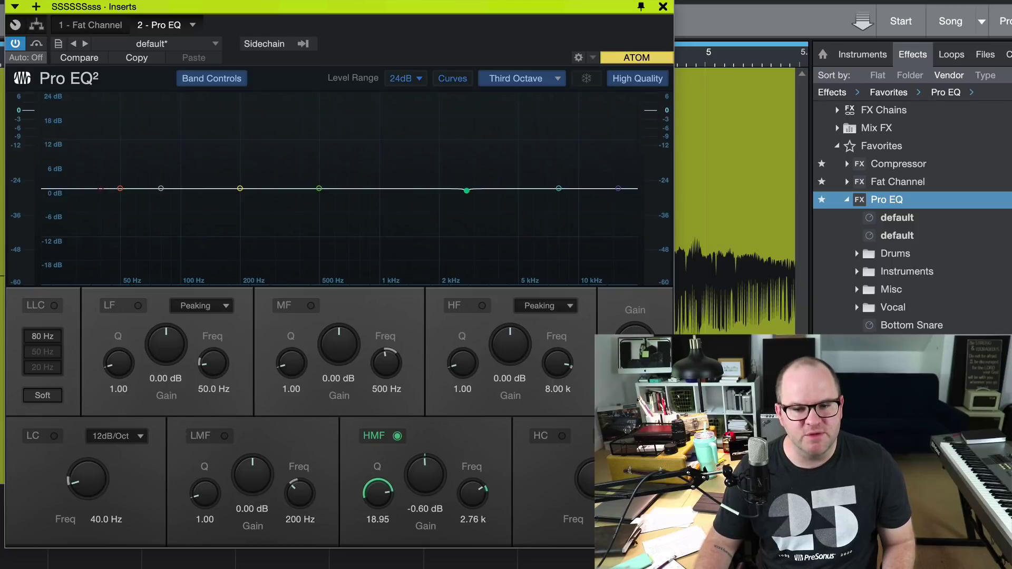
# Sweep a high-mid boost to find the 's', then make a Q 24 notch at 6.95 kHz and A/B it
pyautogui.moveTo(466, 190); pyautogui.dragTo(546, 99)
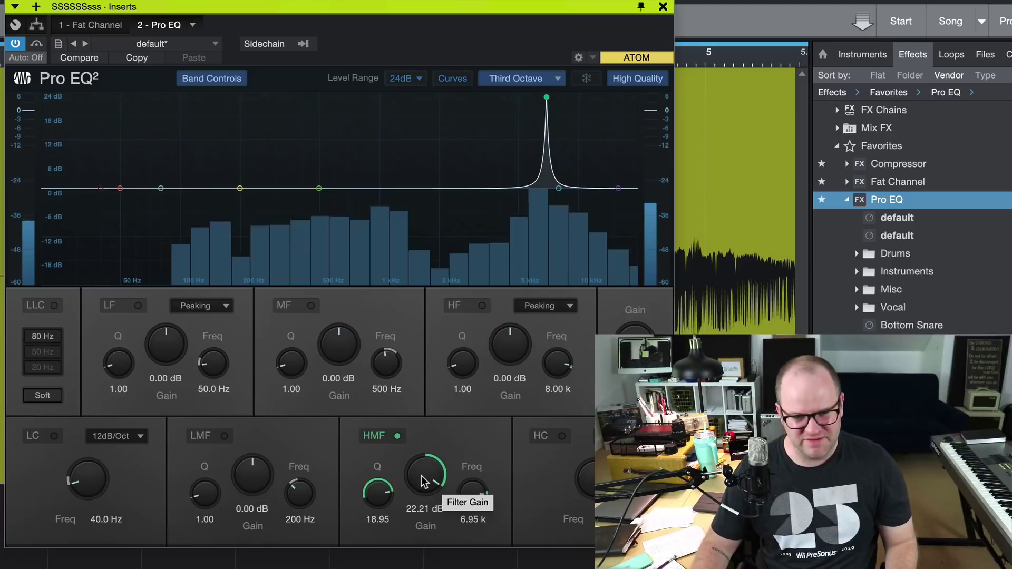
pyautogui.moveTo(424, 481); pyautogui.dragTo(424, 532)
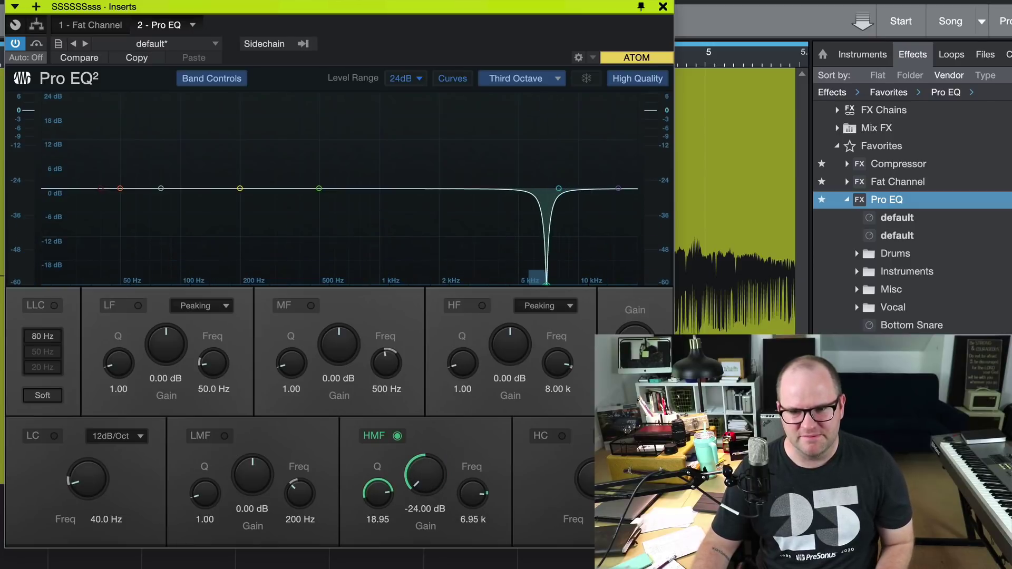
pyautogui.moveTo(428, 480); pyautogui.dragTo(428, 454)
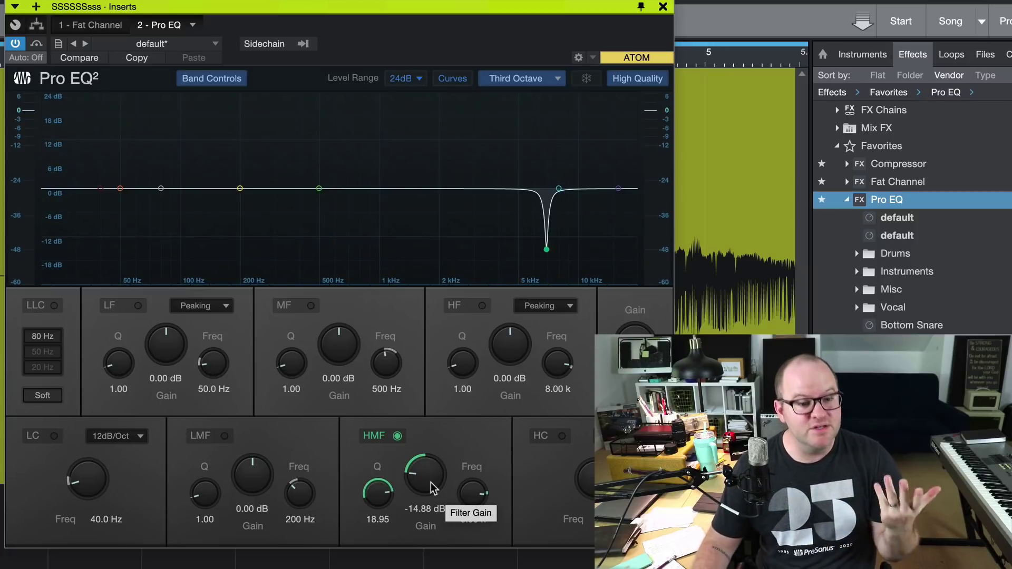
pyautogui.moveTo(381, 492); pyautogui.dragTo(384, 434)
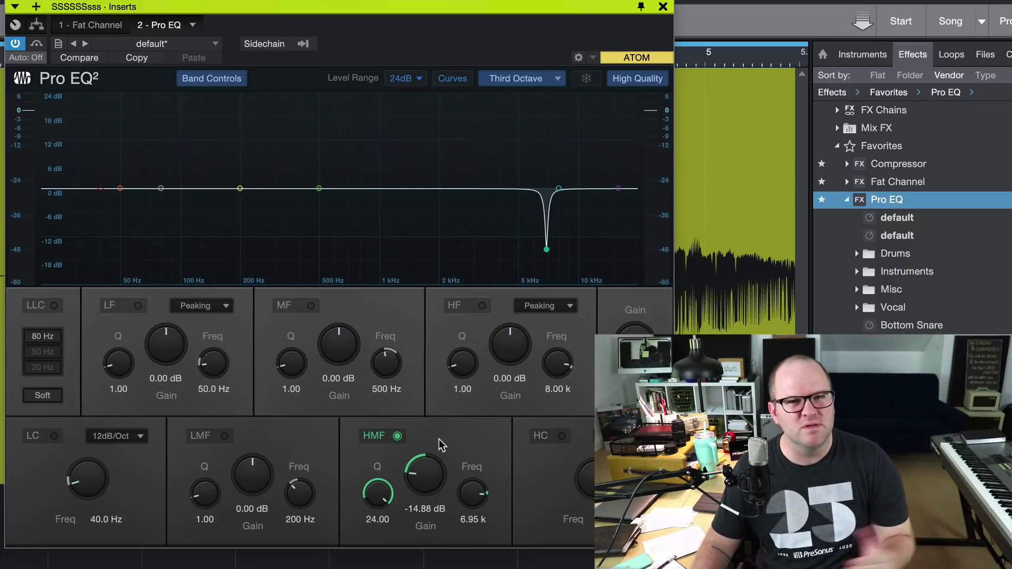
pyautogui.press('space')
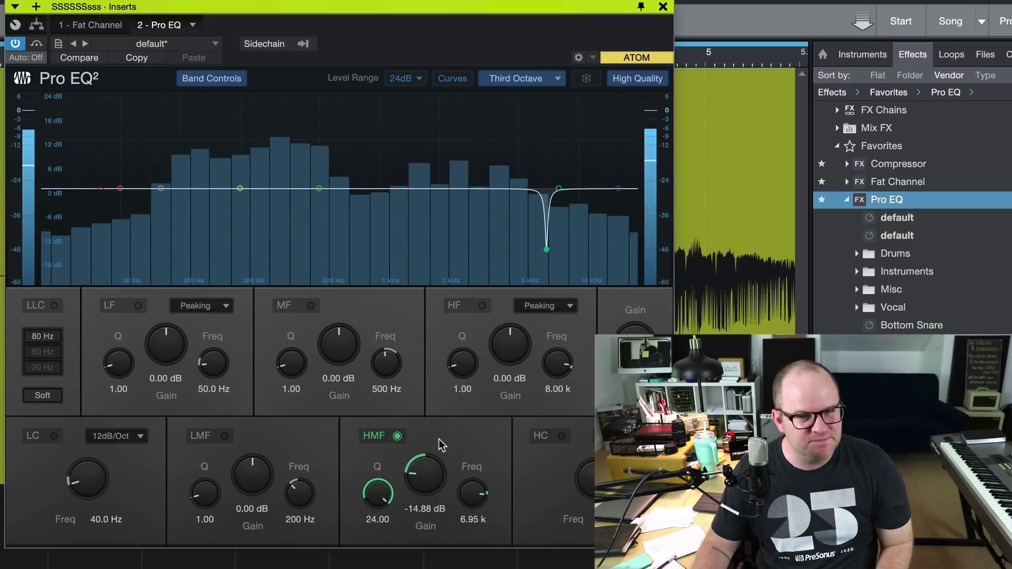
pyautogui.click(393, 438)
pyautogui.click(393, 439)
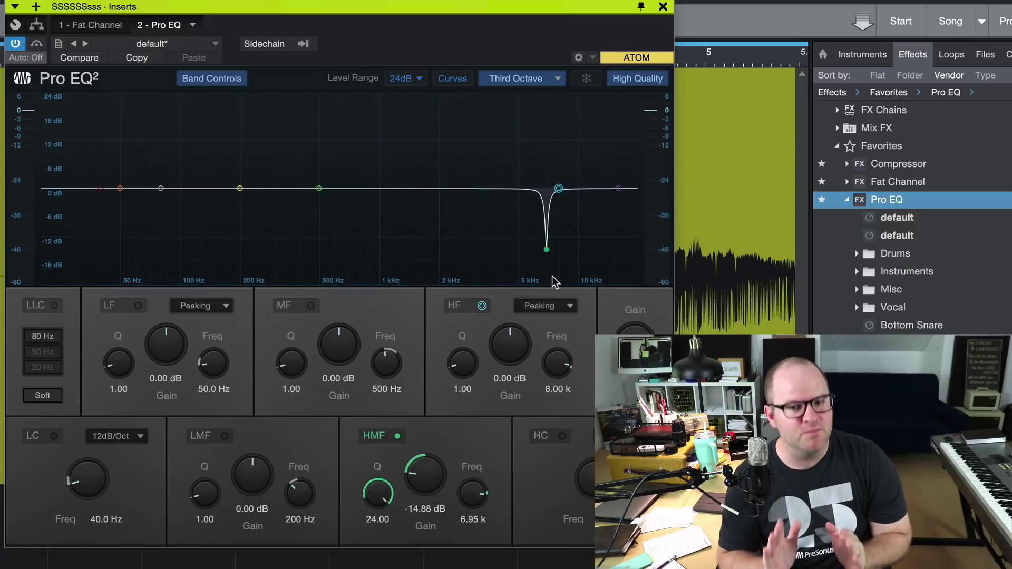
pyautogui.click(547, 251)
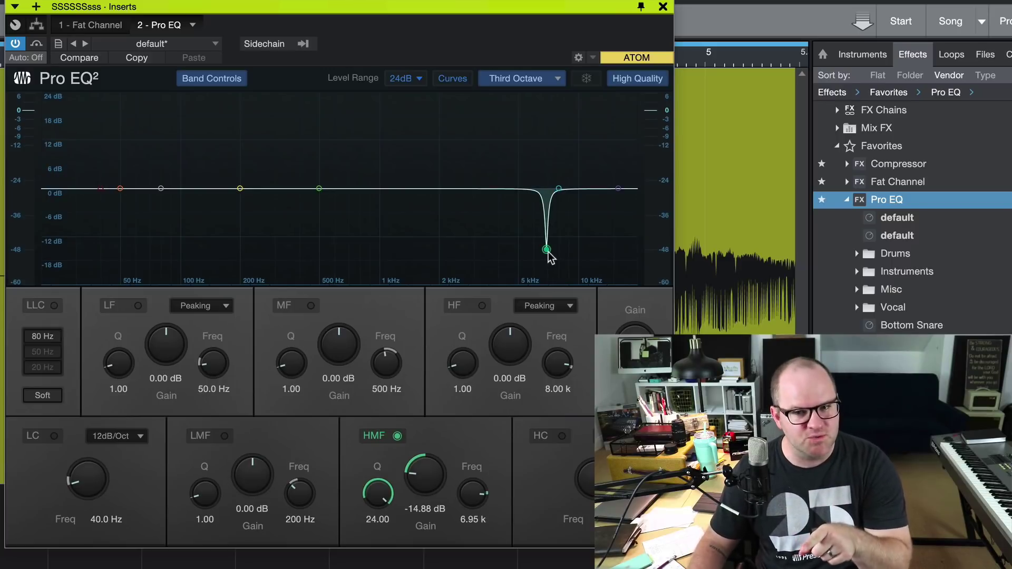
pyautogui.doubleClick(547, 251)
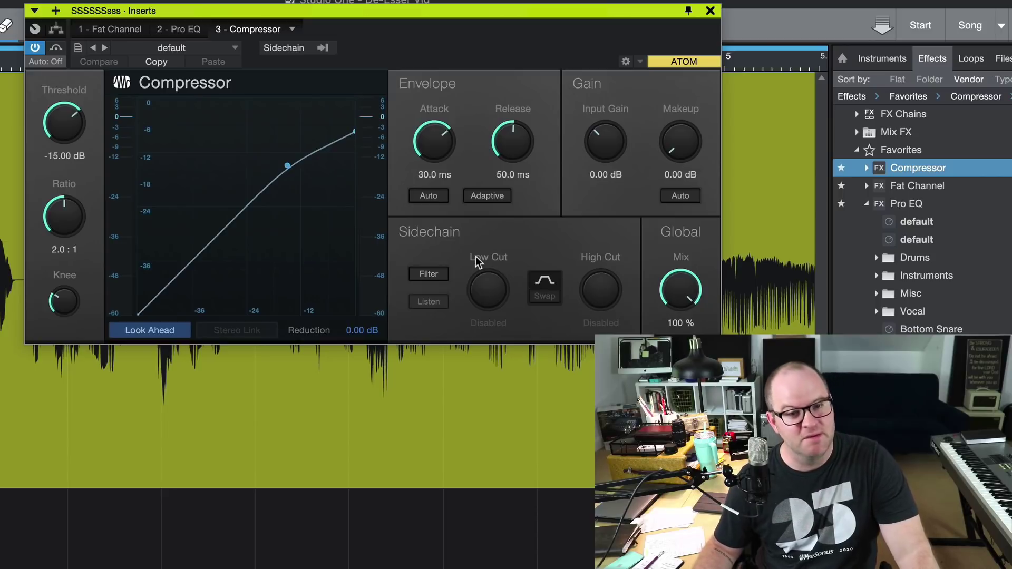
pyautogui.click(188, 48)
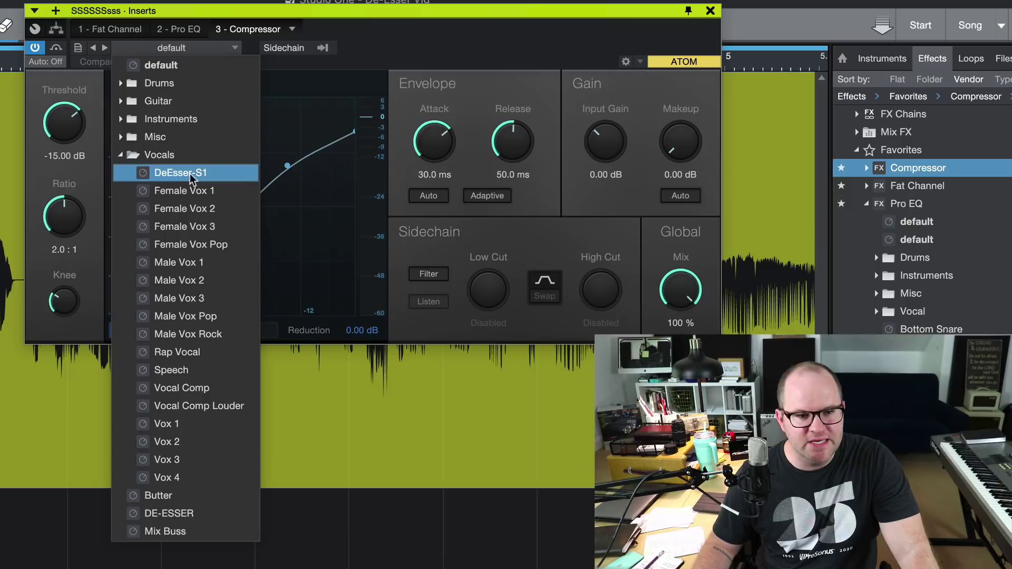
pyautogui.click(416, 58)
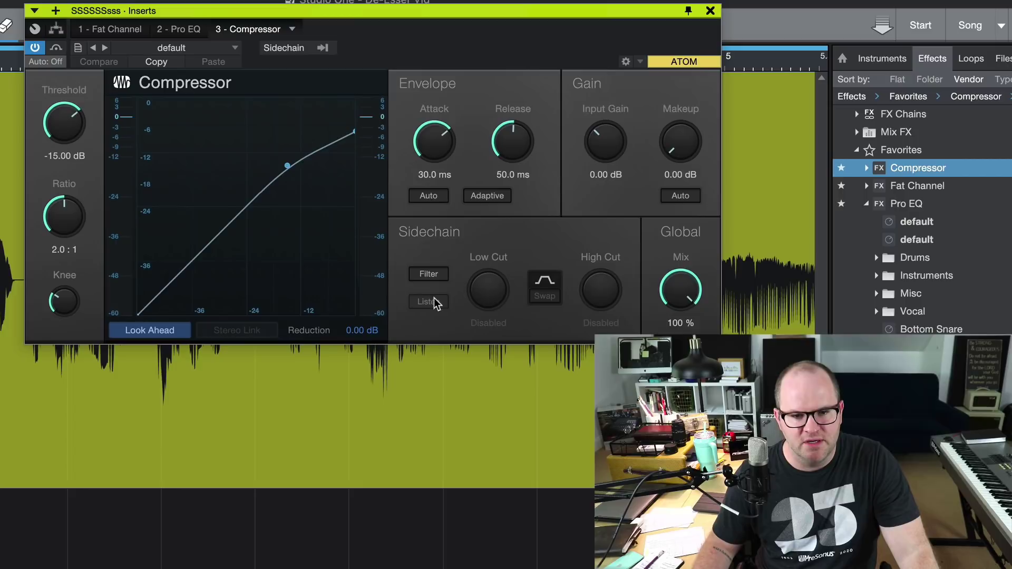
# Enable the sidechain filter with Listen, set low cut to 4.06 kHz, audition, then turn Listen off
pyautogui.click(430, 275)
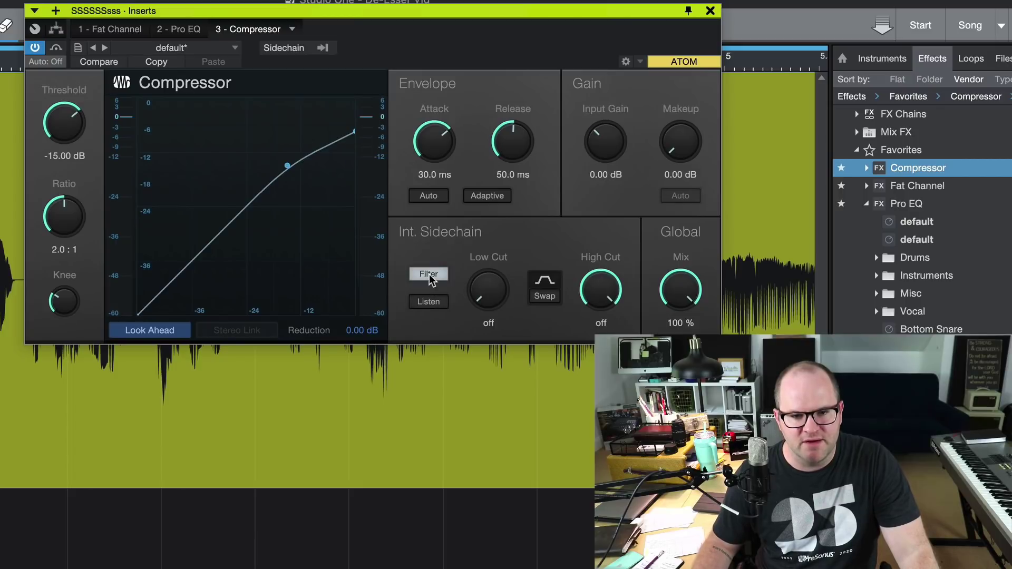
pyautogui.click(429, 302)
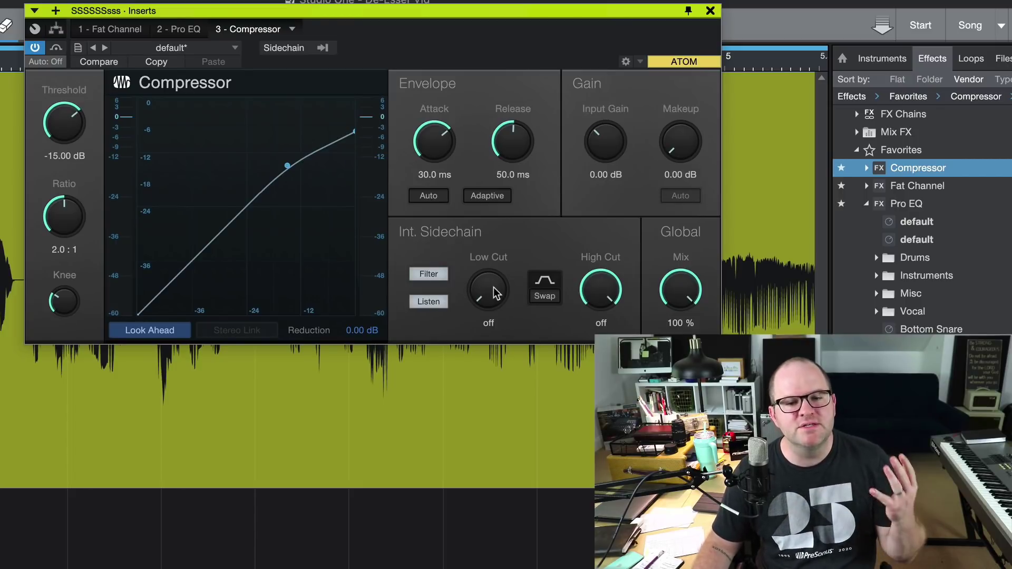
pyautogui.moveTo(495, 292); pyautogui.dragTo(492, 235)
pyautogui.moveTo(603, 284); pyautogui.dragTo(590, 258)
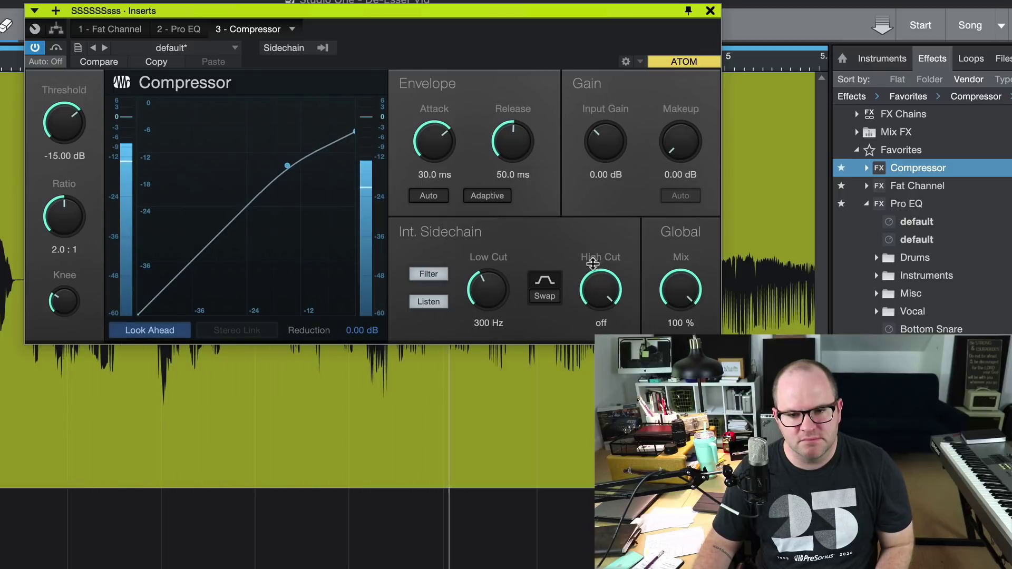
pyautogui.moveTo(487, 290); pyautogui.dragTo(498, 256)
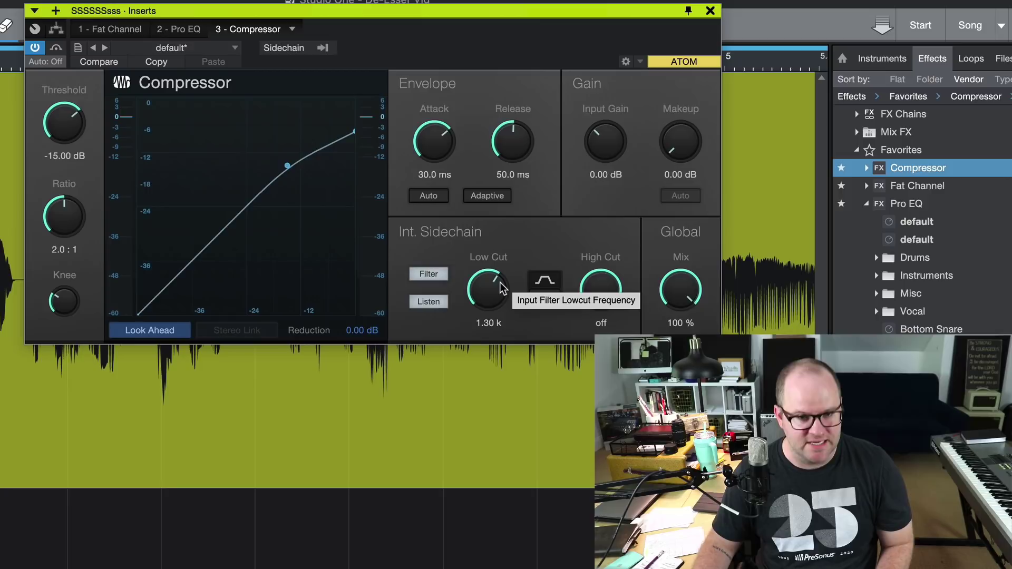
pyautogui.moveTo(502, 287); pyautogui.dragTo(501, 257)
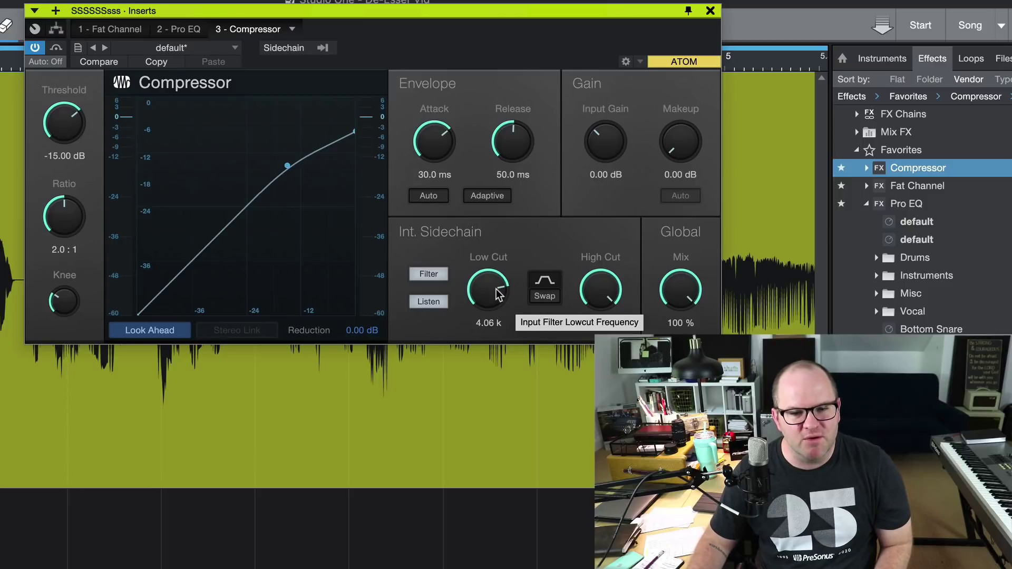
pyautogui.press('space')
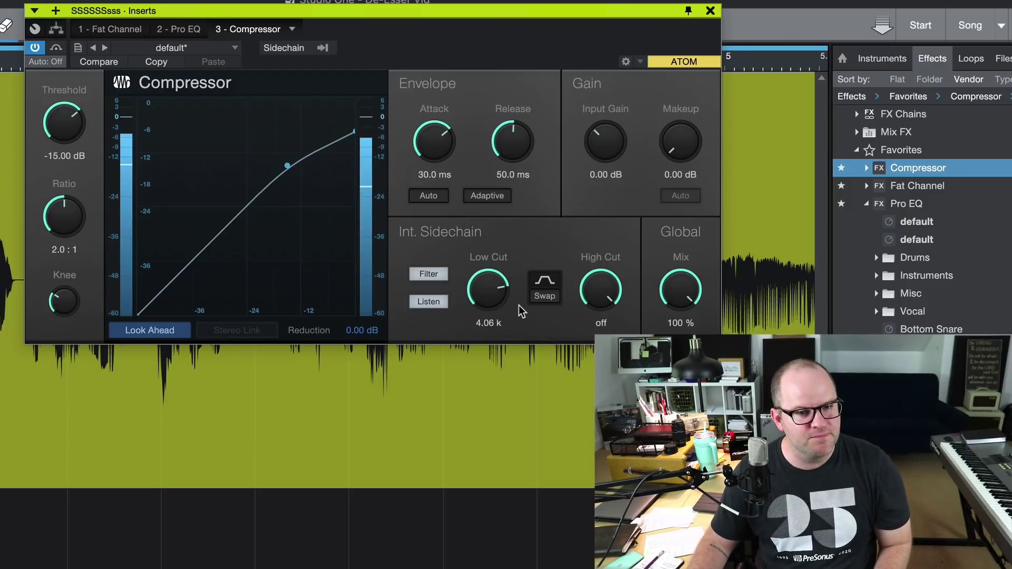
pyautogui.press('space')
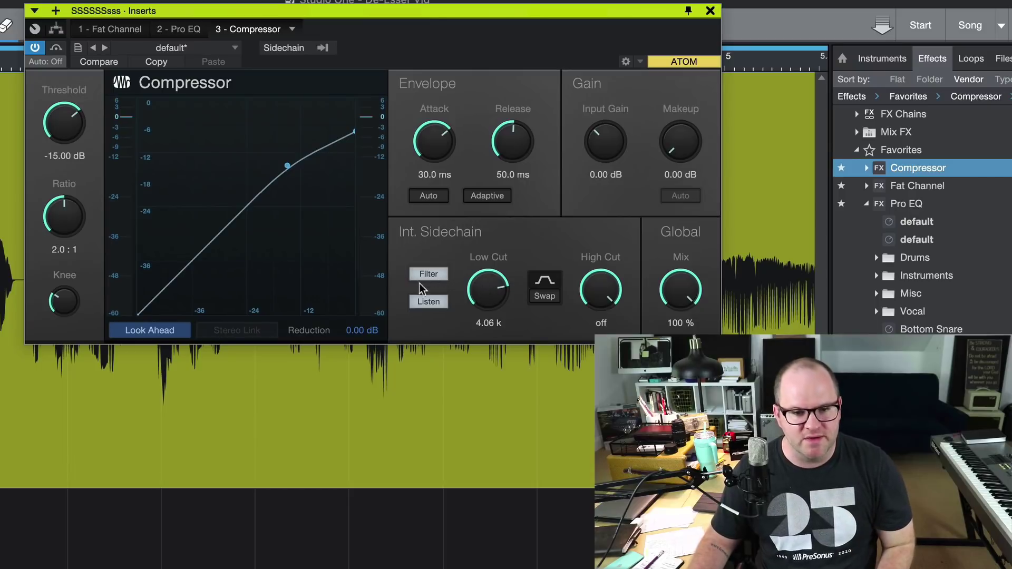
pyautogui.click(428, 302)
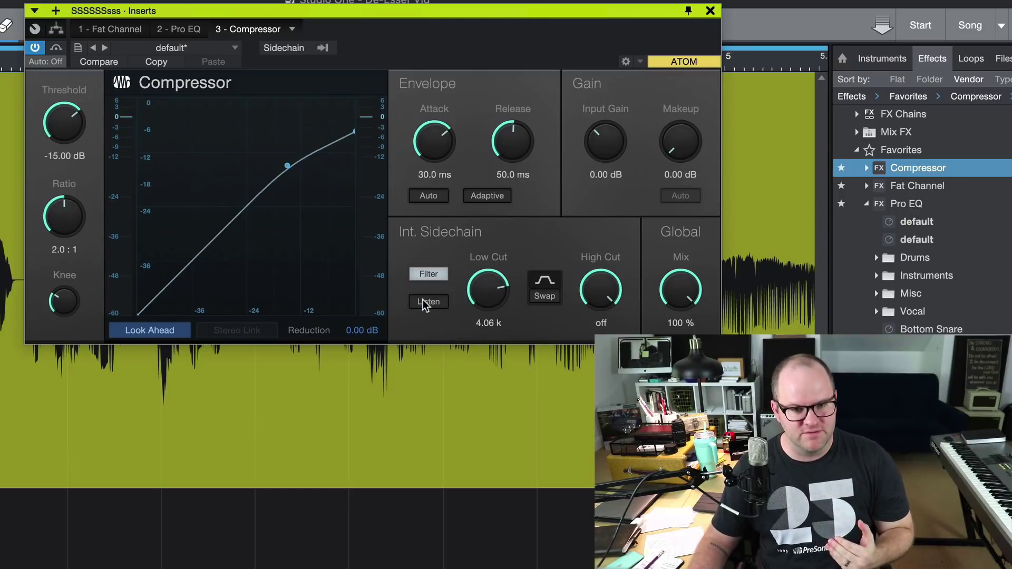
# Set Compressor attack 1 ms, release 10 ms, ratio 20:1, hard knee, threshold about -21.72 dB
pyautogui.click(438, 176)
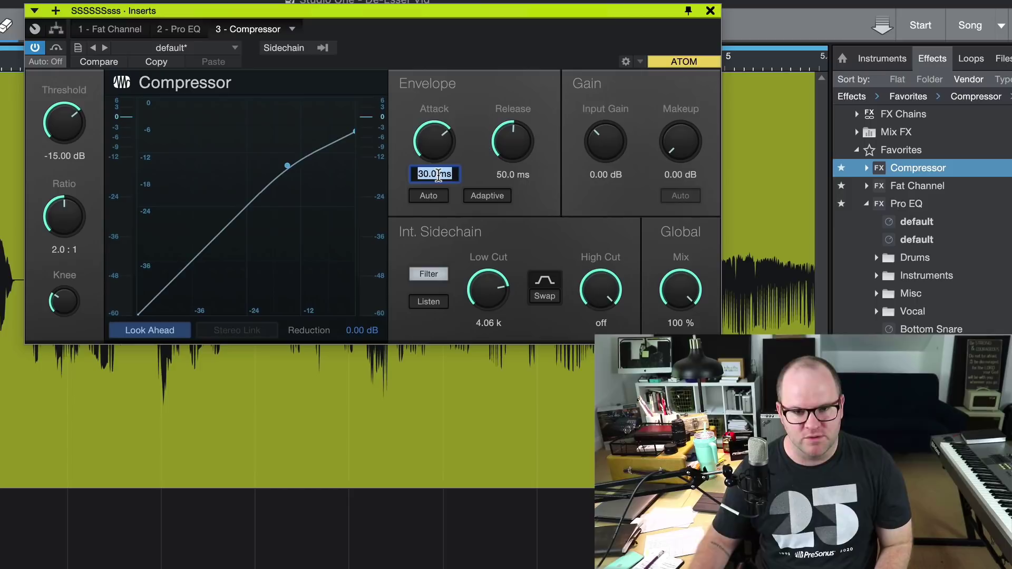
pyautogui.write('1')
pyautogui.press('Return')
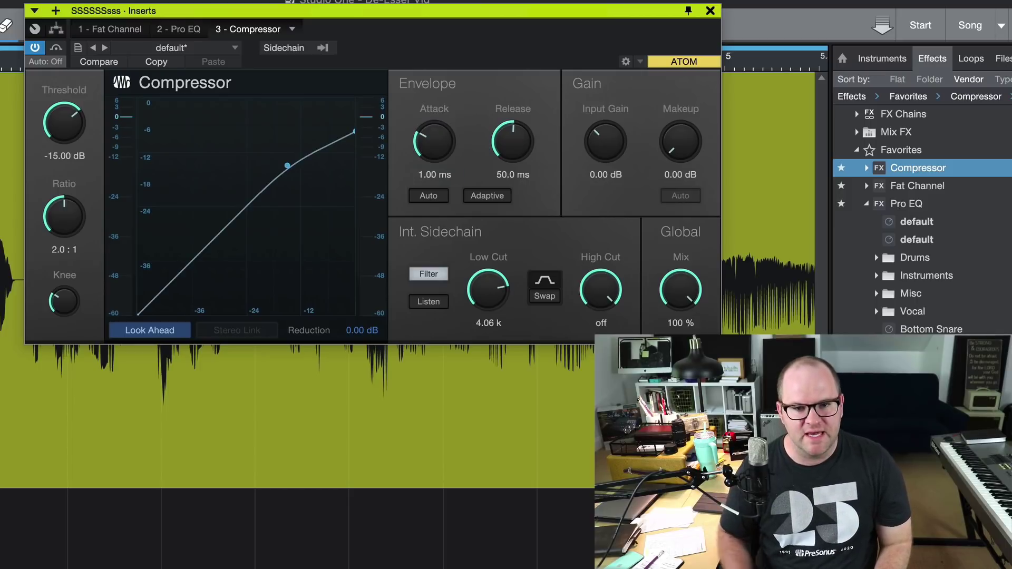
pyautogui.click(502, 170)
pyautogui.write('10')
pyautogui.press('Return')
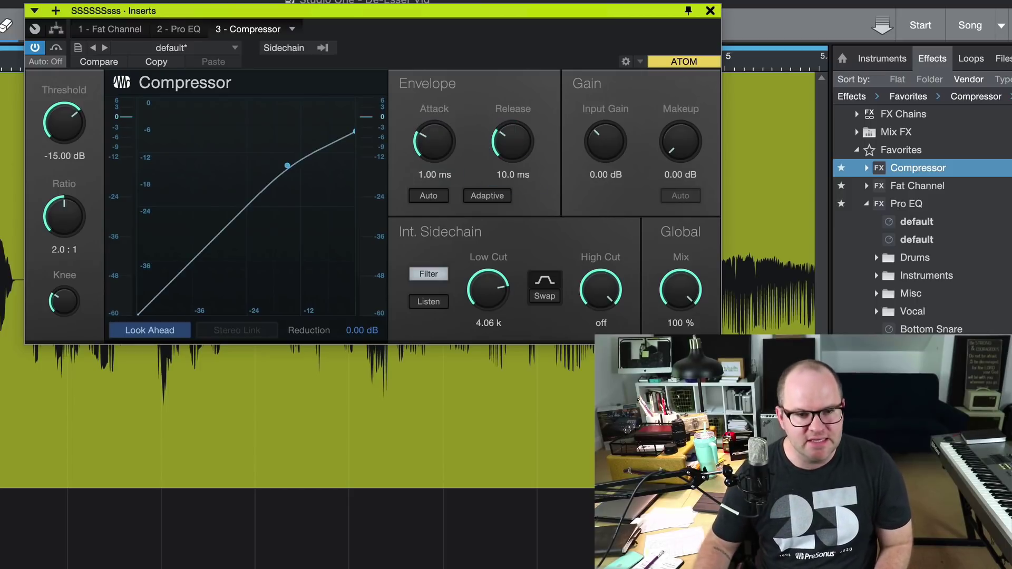
pyautogui.moveTo(81, 231); pyautogui.dragTo(105, 108)
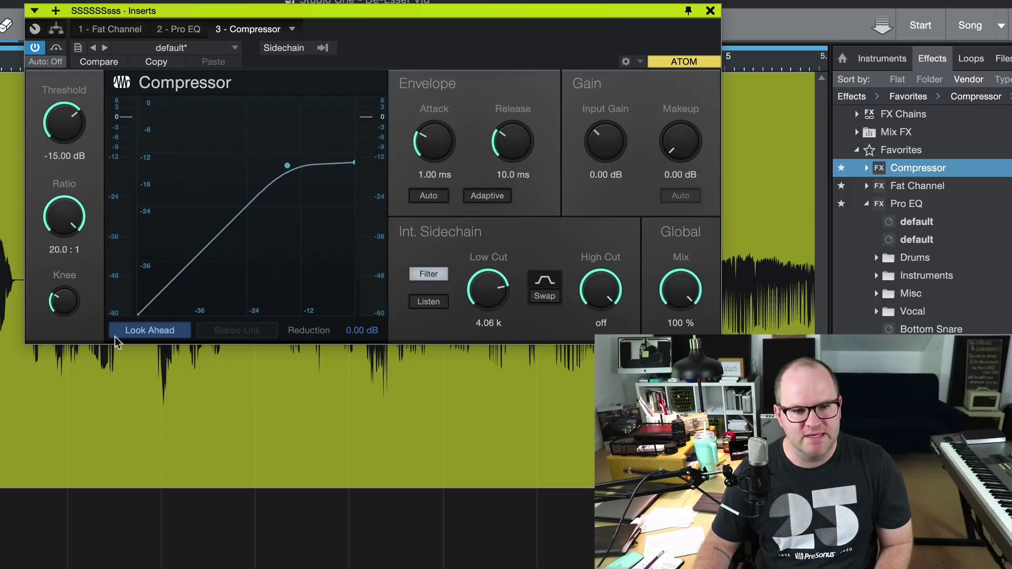
pyautogui.moveTo(66, 302); pyautogui.dragTo(61, 441)
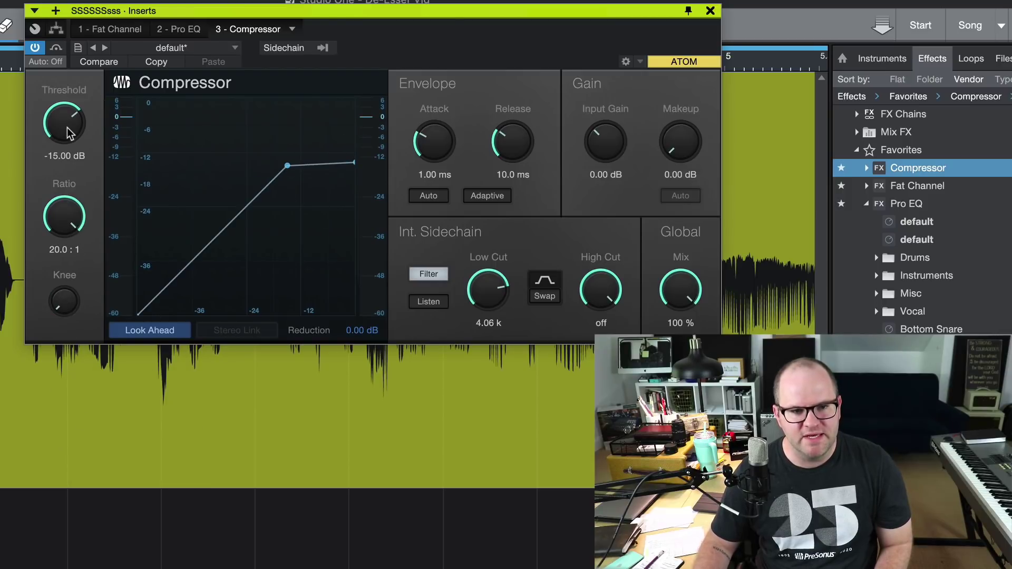
pyautogui.moveTo(67, 134); pyautogui.dragTo(67, 135)
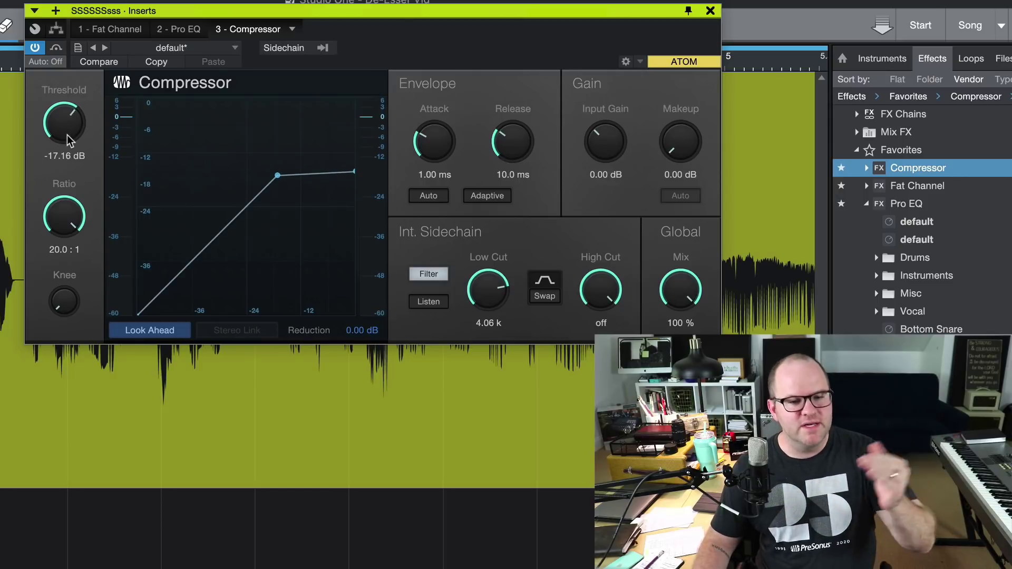
pyautogui.moveTo(67, 138); pyautogui.dragTo(68, 144)
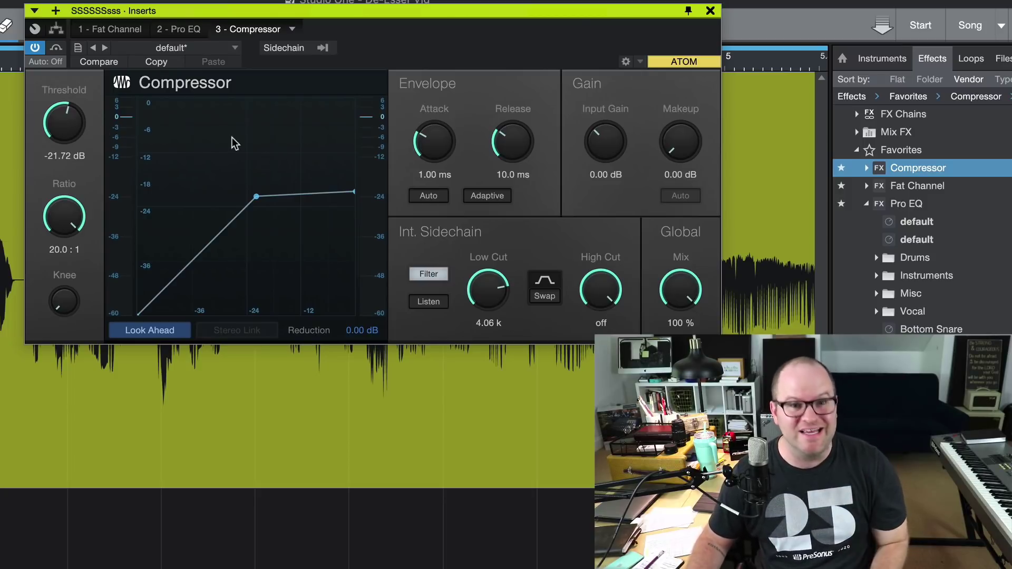
# Play the vocal to audition the de-essing Compressor
pyautogui.press('space')
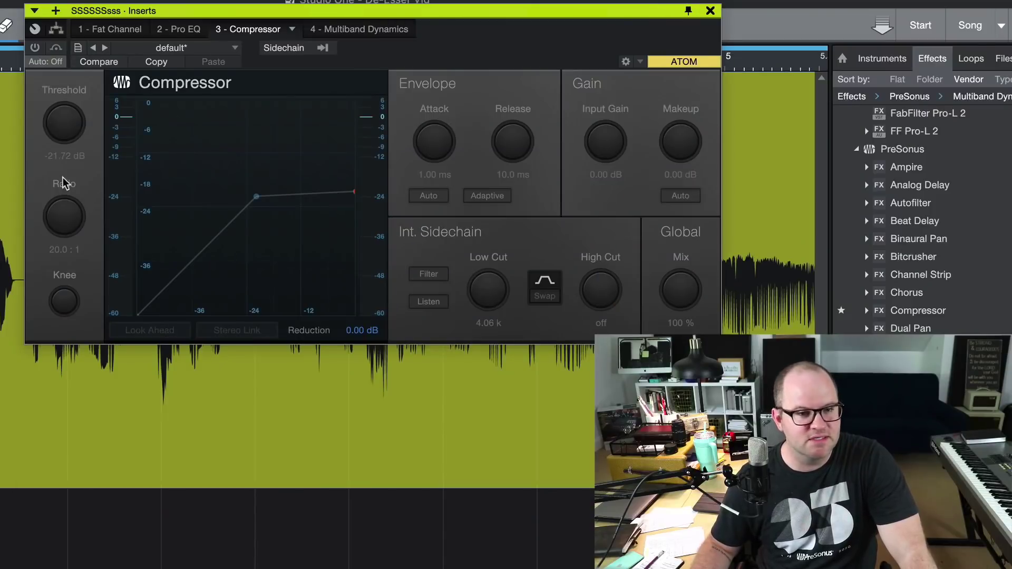
pyautogui.click(358, 31)
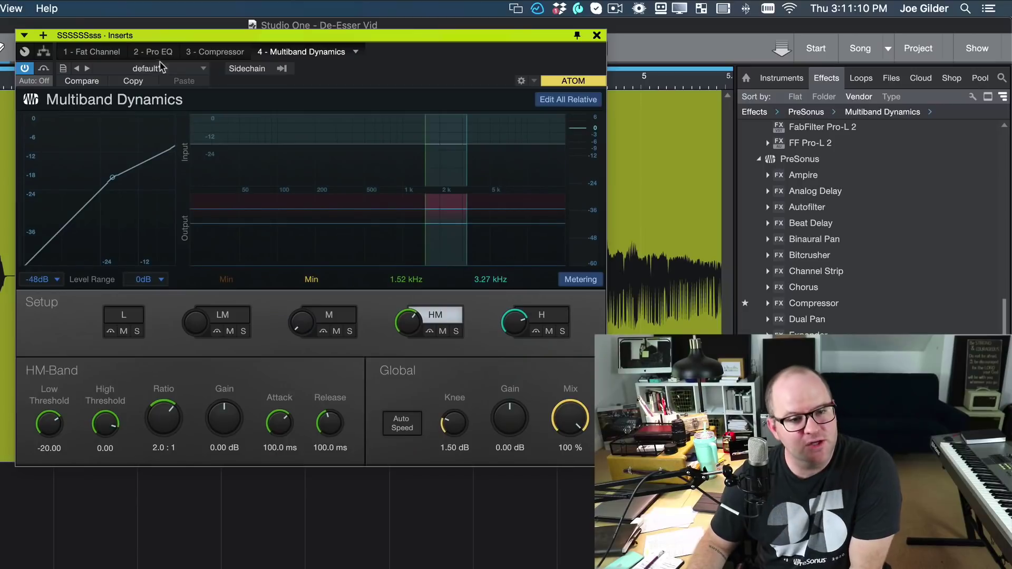
pyautogui.click(186, 48)
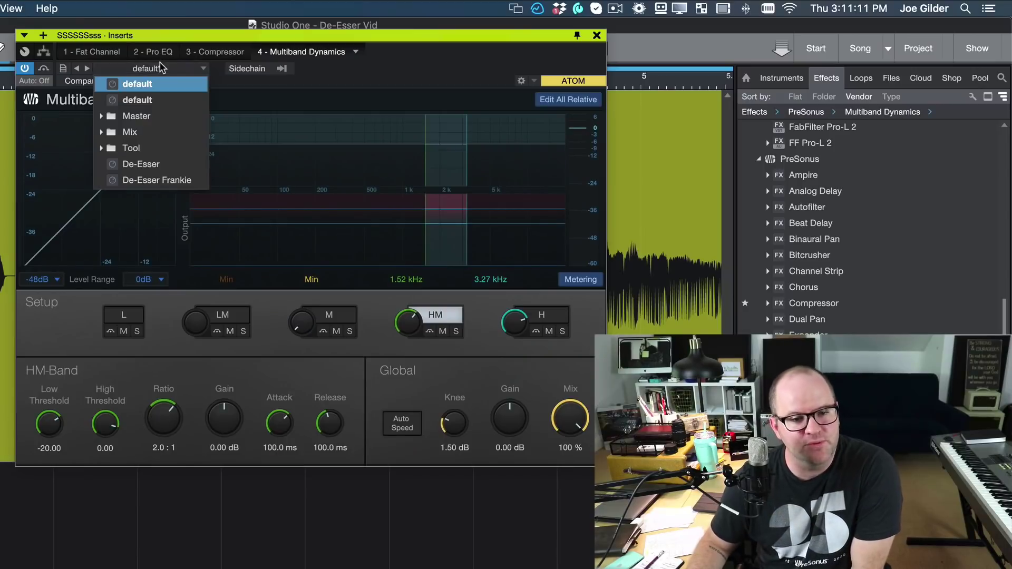
pyautogui.click(134, 165)
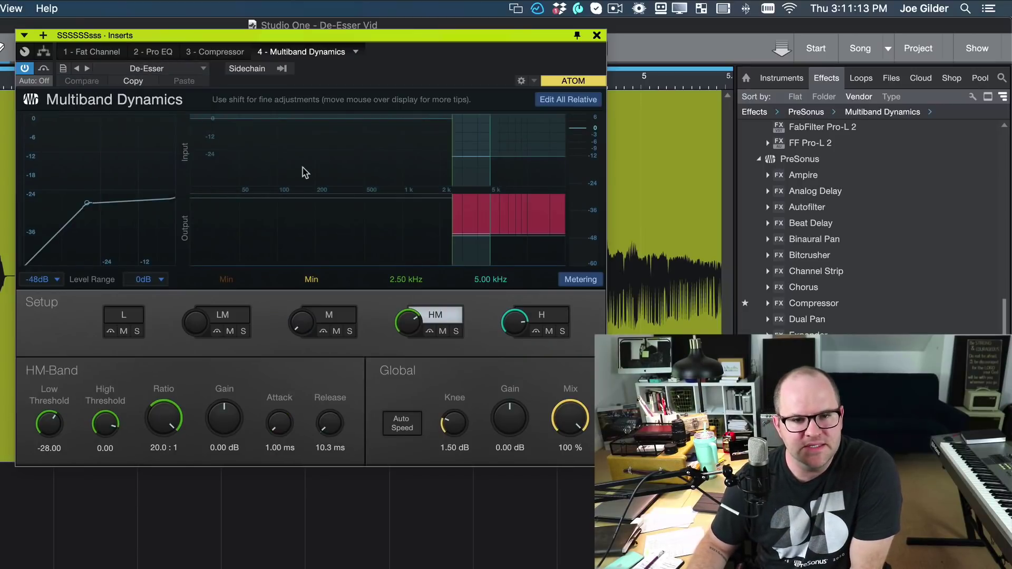
pyautogui.click(353, 177)
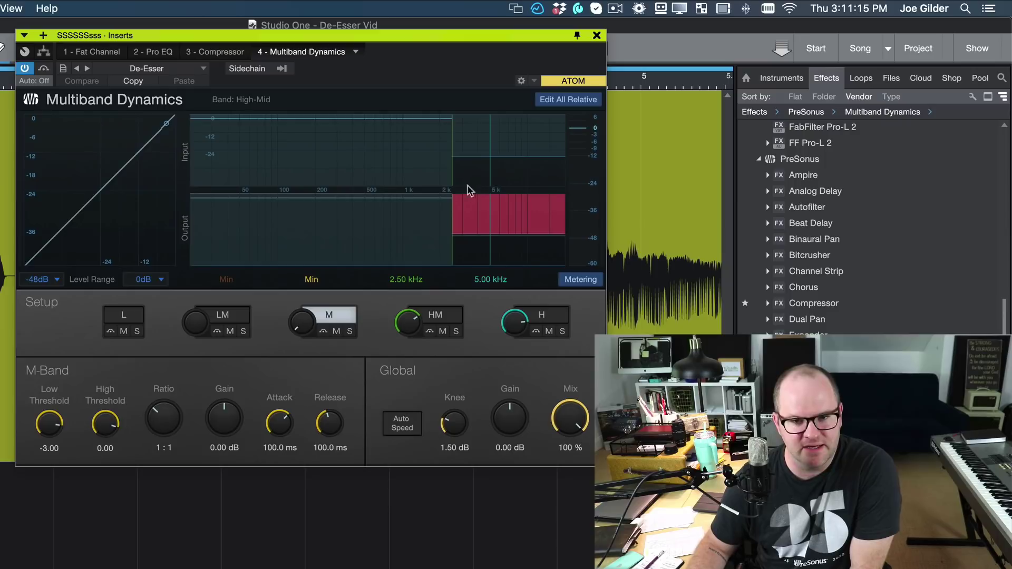
pyautogui.click(474, 187)
pyautogui.click(417, 176)
pyautogui.click(467, 175)
pyautogui.click(535, 175)
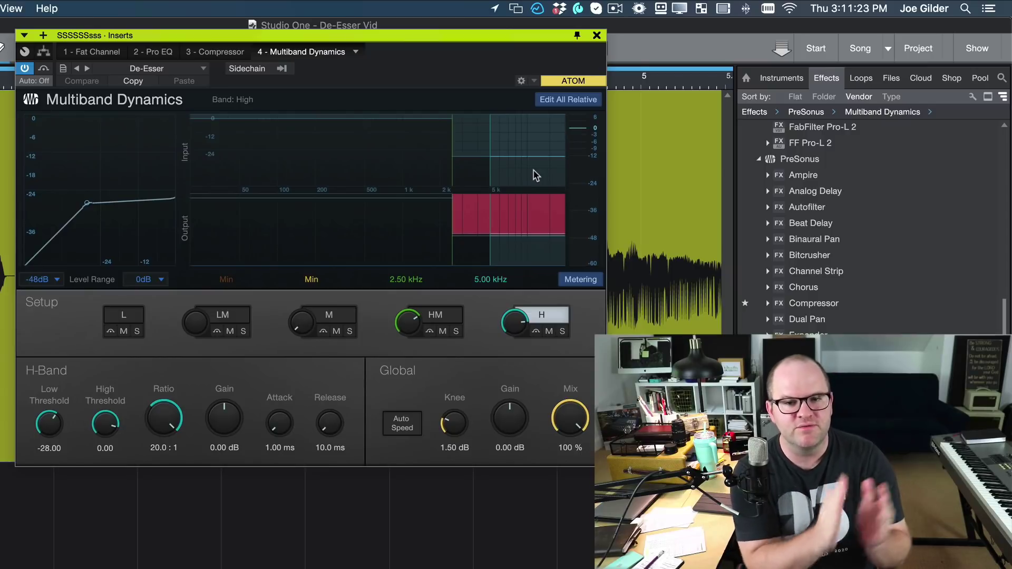
pyautogui.click(345, 173)
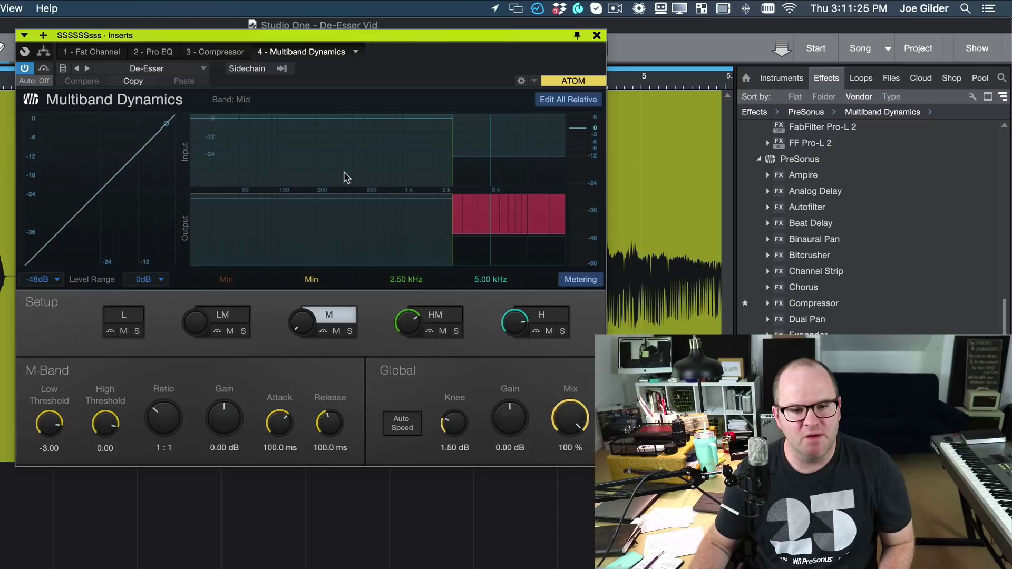
pyautogui.click(476, 183)
pyautogui.click(519, 175)
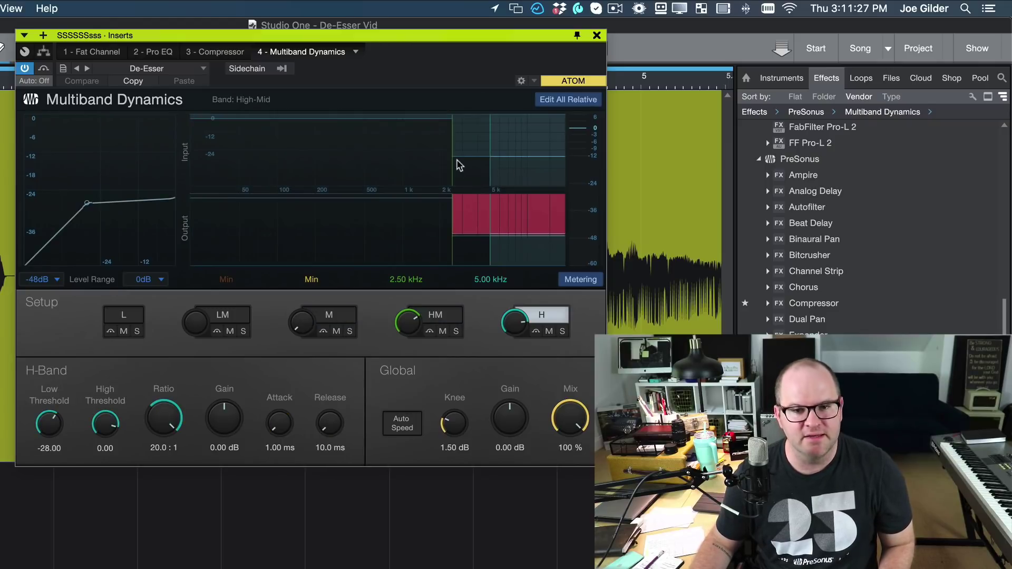
pyautogui.click(473, 181)
pyautogui.click(411, 173)
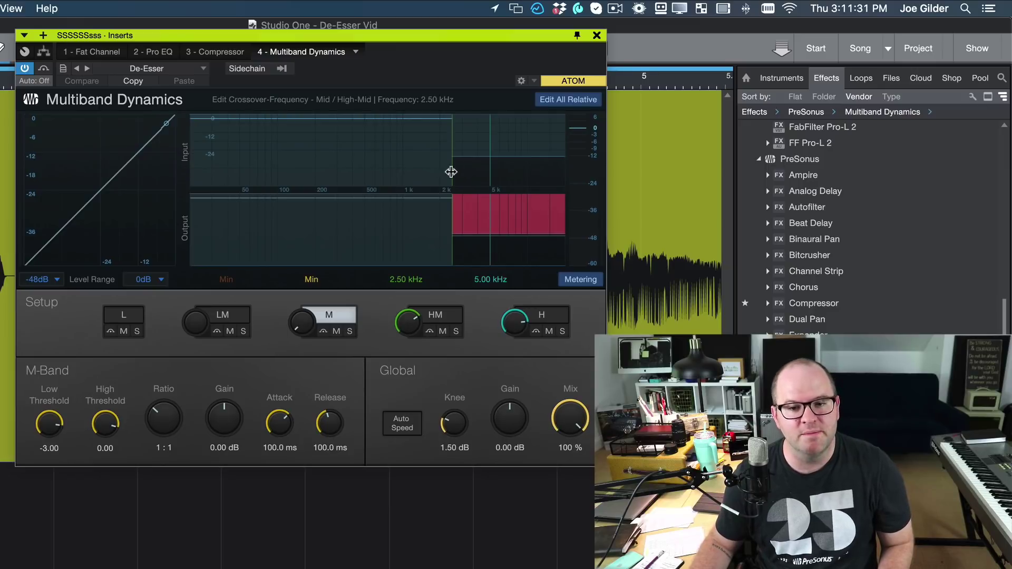
pyautogui.click(470, 176)
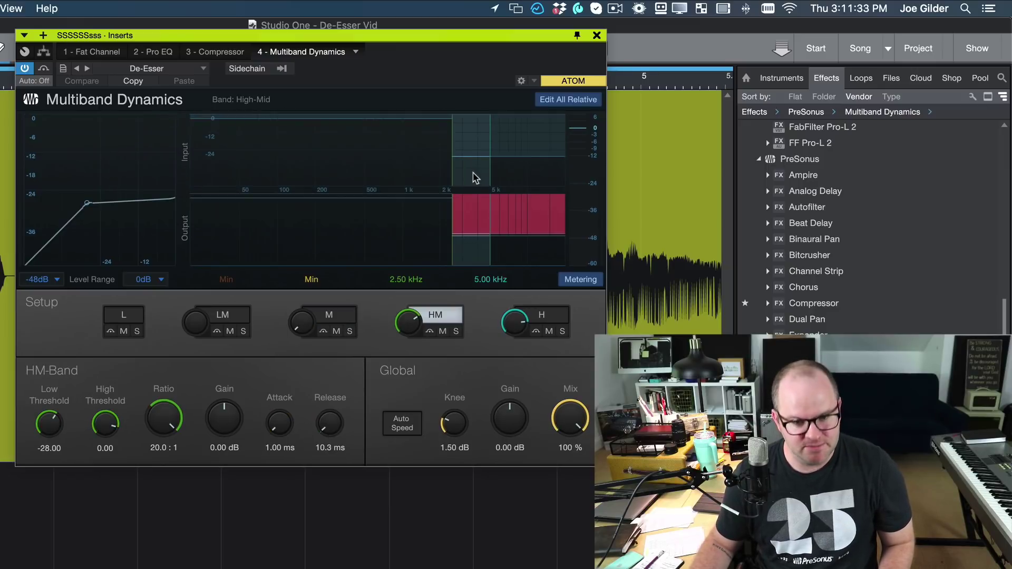
pyautogui.click(515, 177)
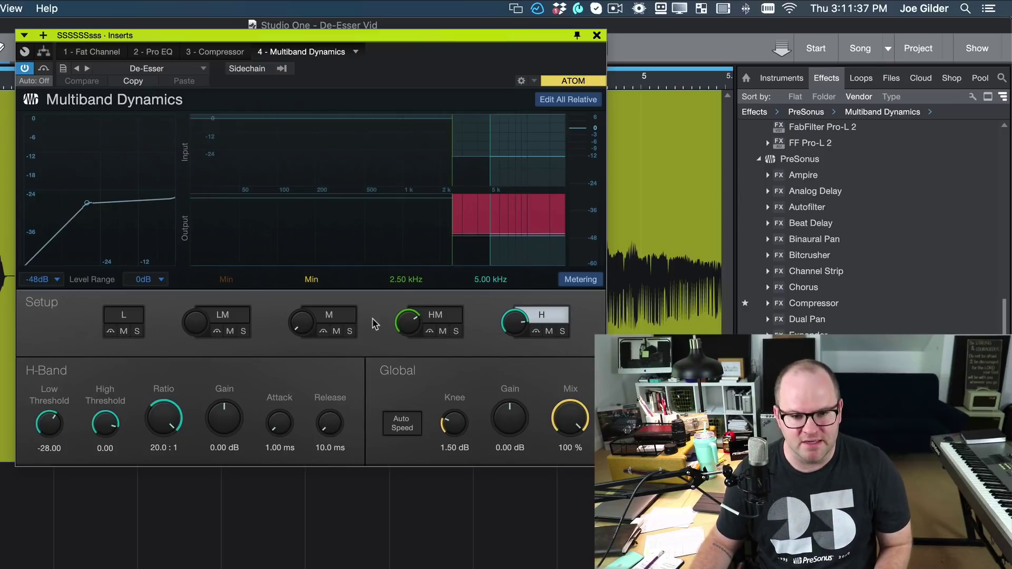
pyautogui.click(349, 331)
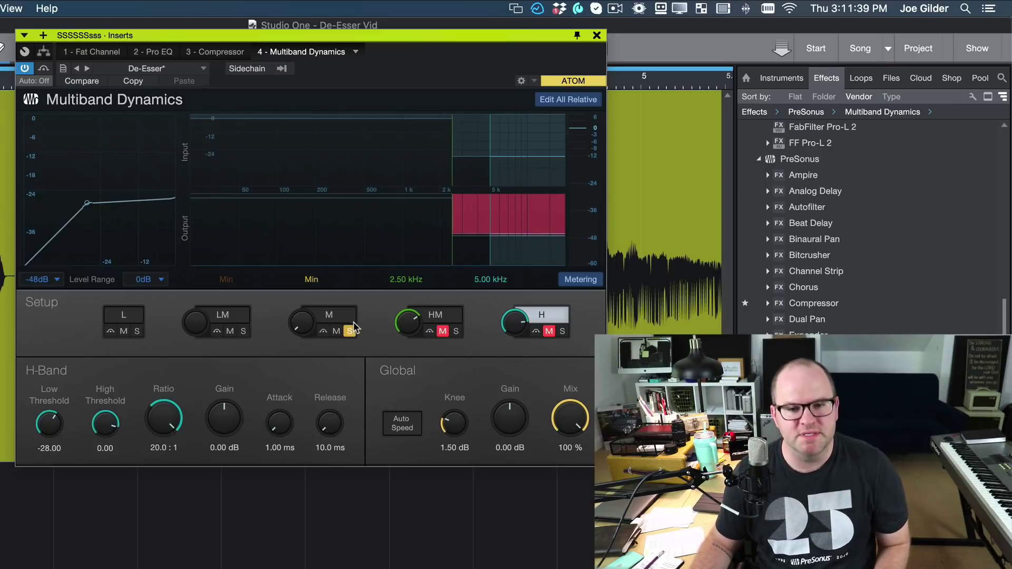
pyautogui.press('space')
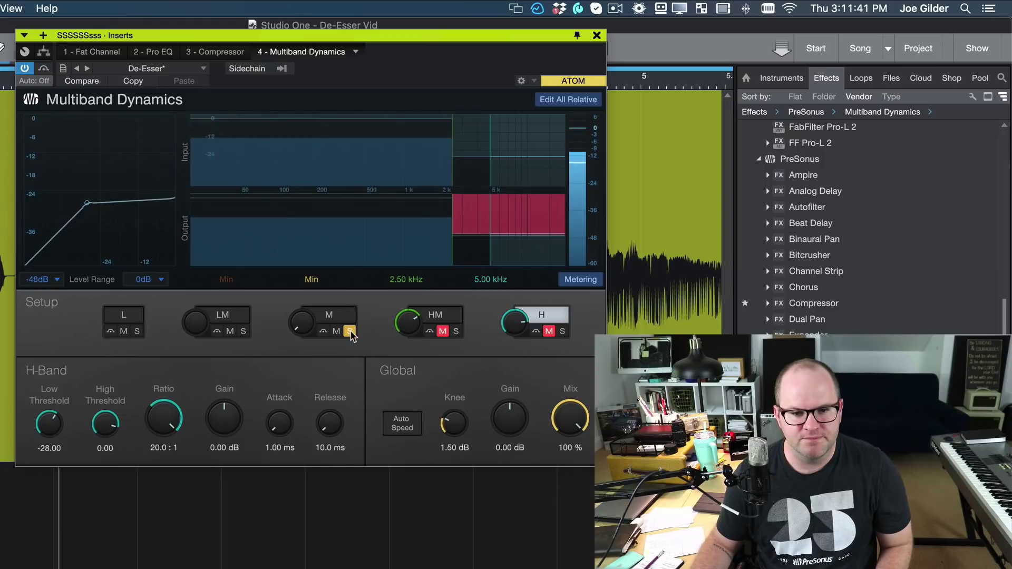
pyautogui.click(456, 331)
pyautogui.click(455, 331)
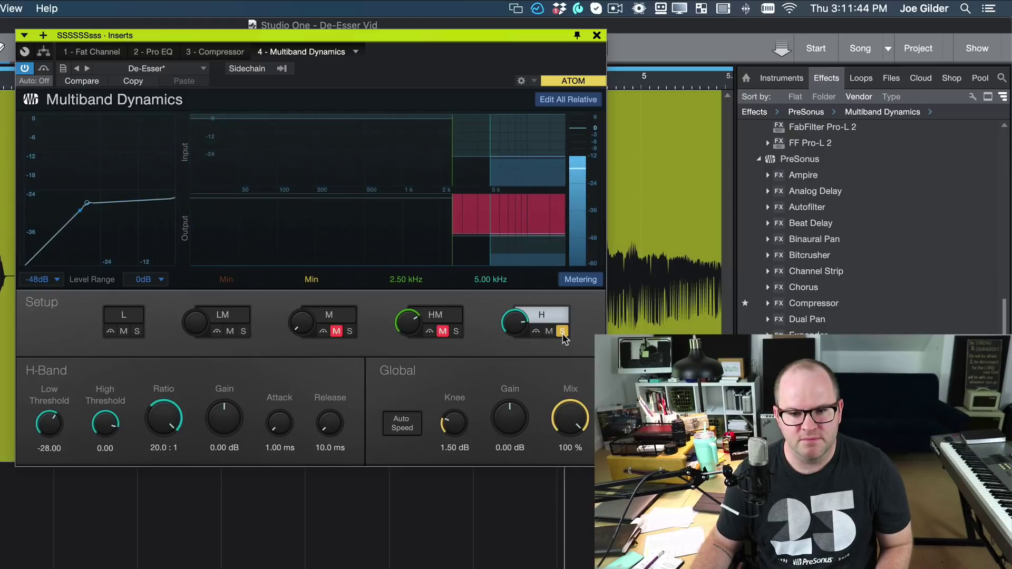
pyautogui.press('space')
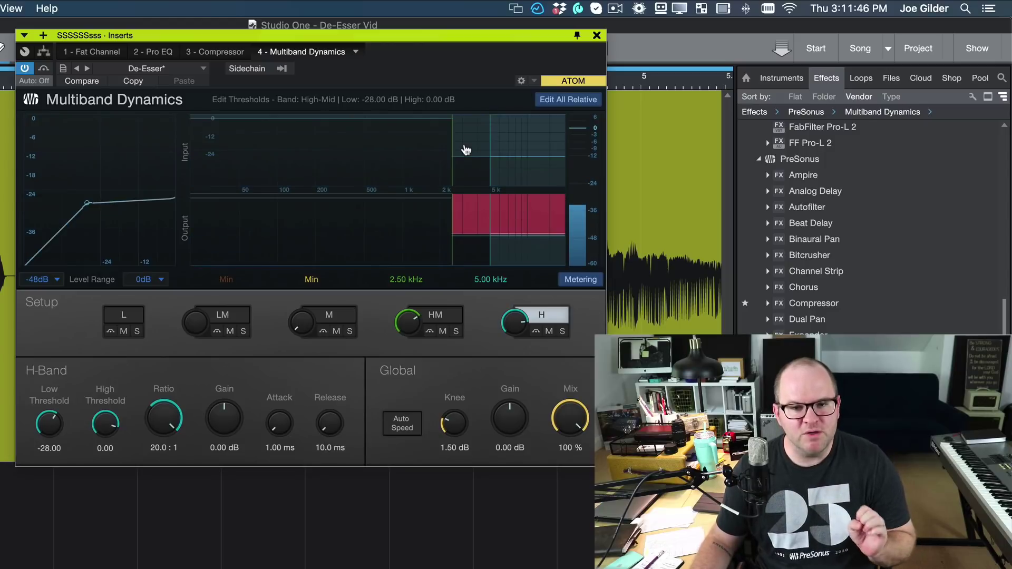
pyautogui.click(465, 150)
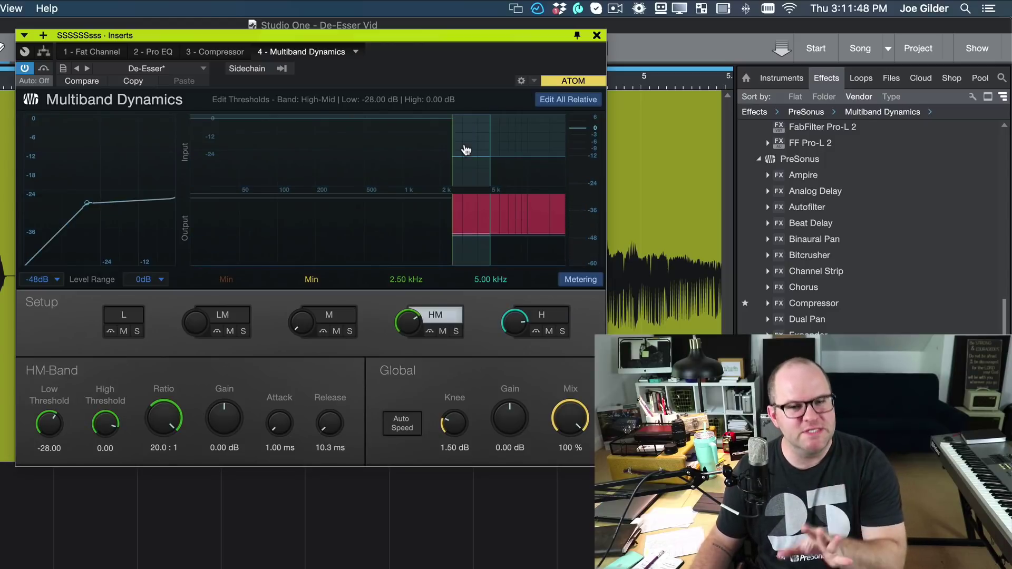
pyautogui.click(514, 183)
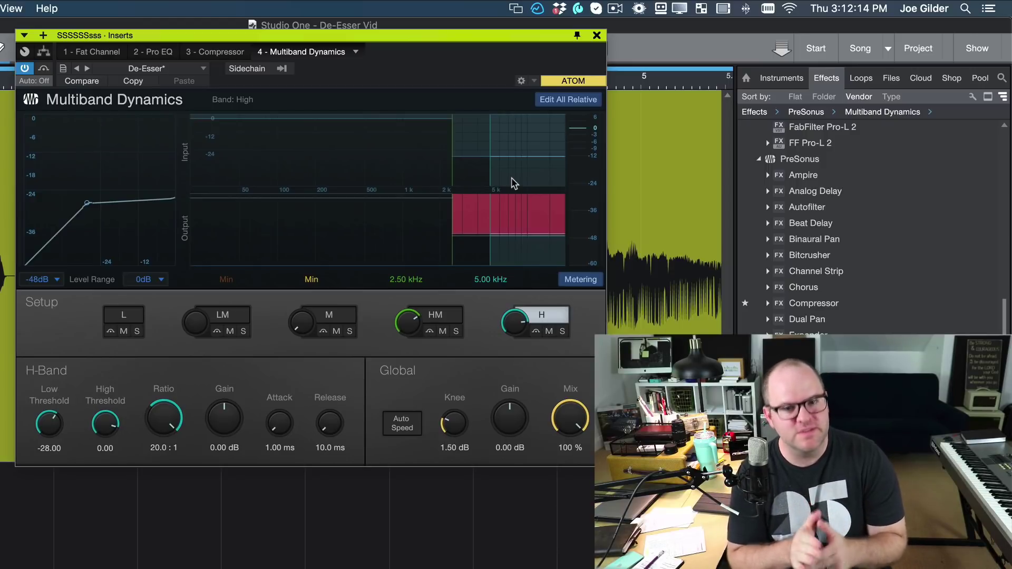
pyautogui.click(353, 172)
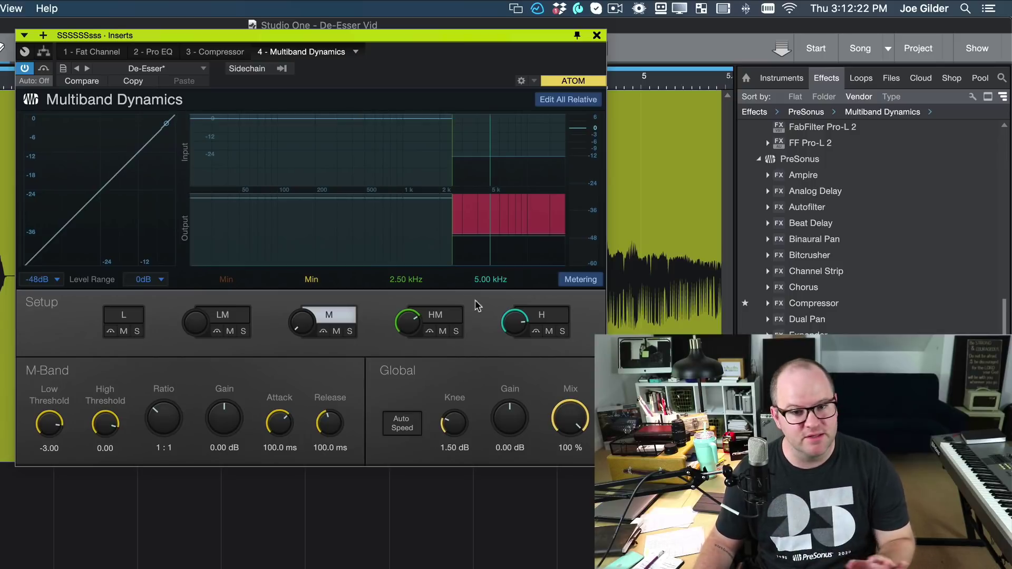
pyautogui.click(481, 257)
pyautogui.click(524, 256)
pyautogui.click(466, 259)
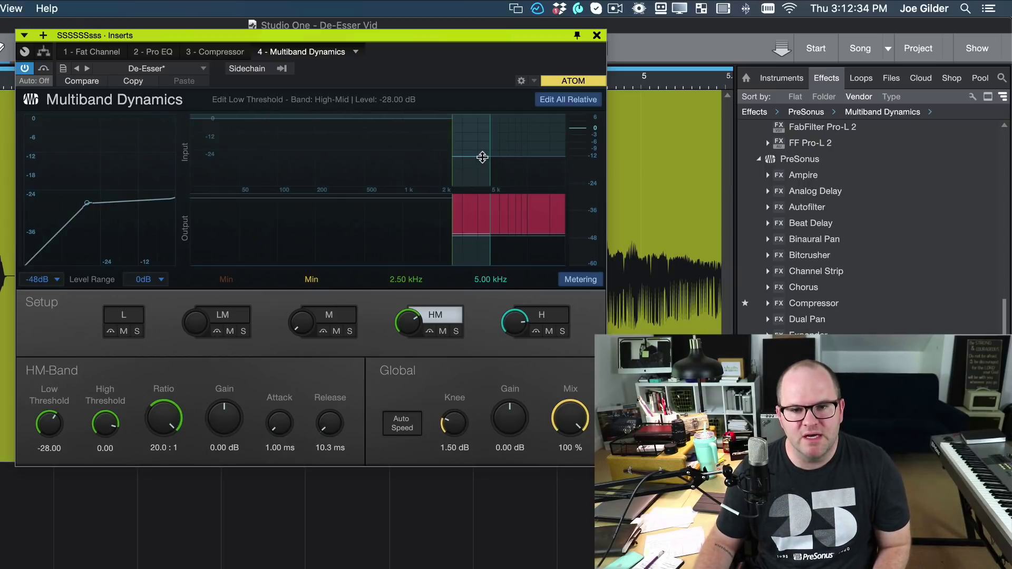
# Raise the high-mid low threshold to about -19.39 dB, A/B the de-esser, and move Pro EQ last
pyautogui.moveTo(482, 157)
pyautogui.mouseDown()
pyautogui.moveTo(482, 133)
pyautogui.moveTo(482, 144)
pyautogui.mouseUp()
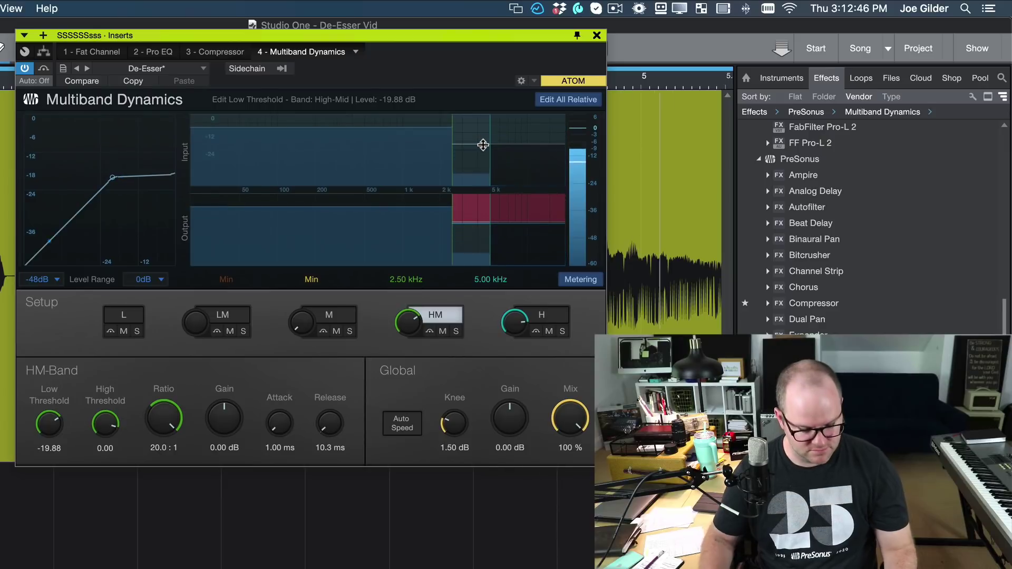
pyautogui.moveTo(483, 144); pyautogui.dragTo(482, 143)
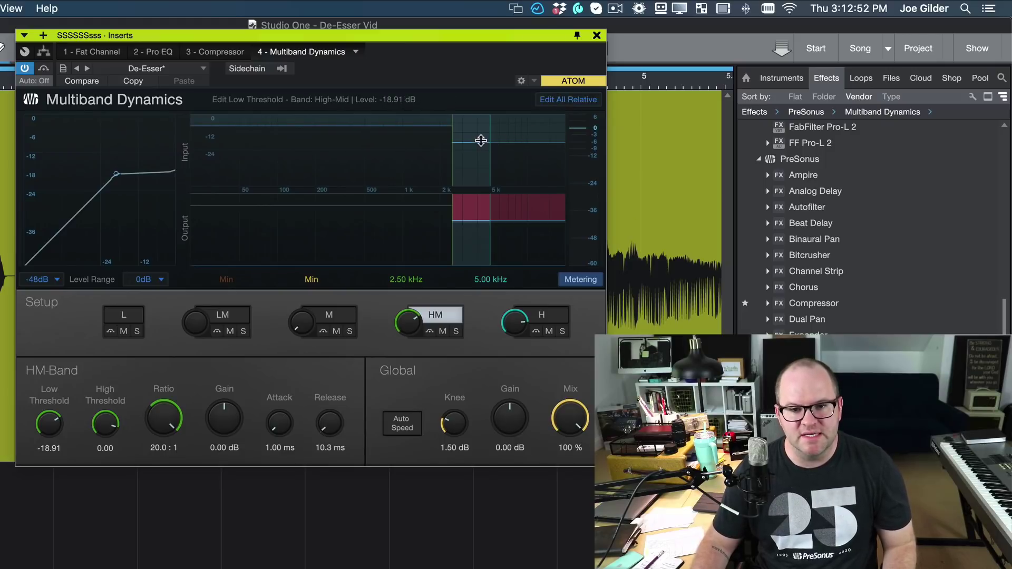
pyautogui.moveTo(477, 141); pyautogui.dragTo(526, 146)
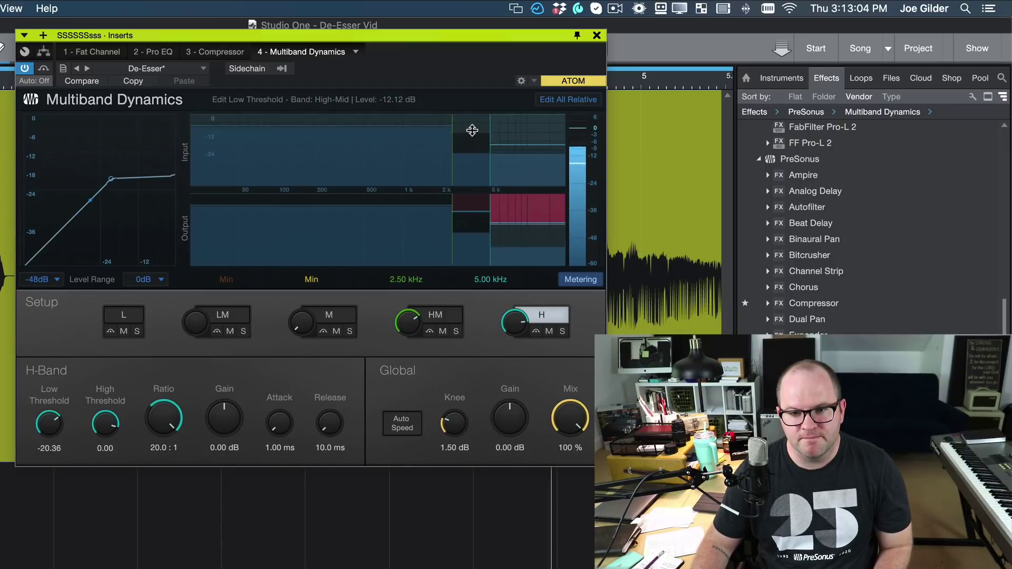
pyautogui.click(471, 132)
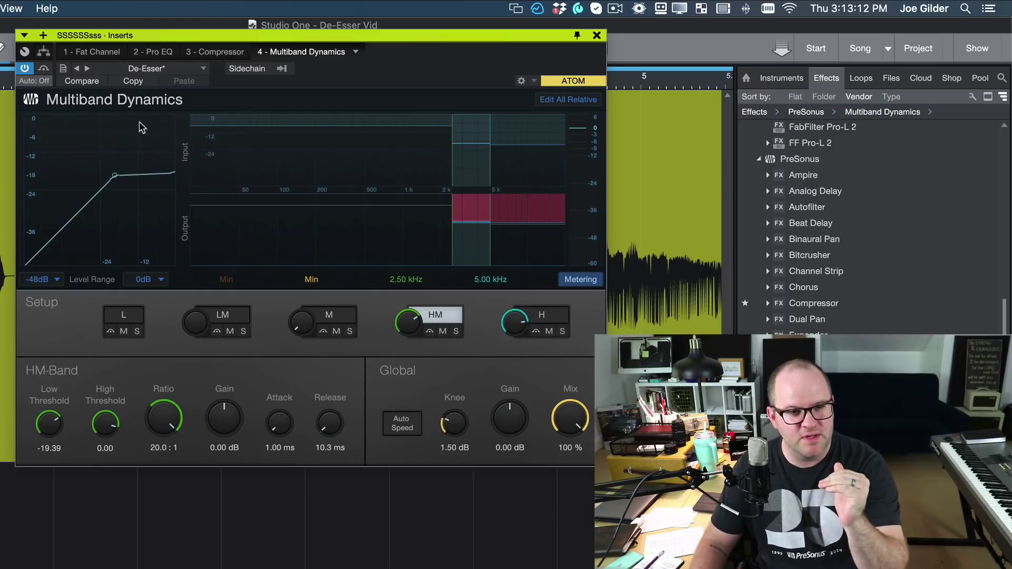
pyautogui.click(24, 69)
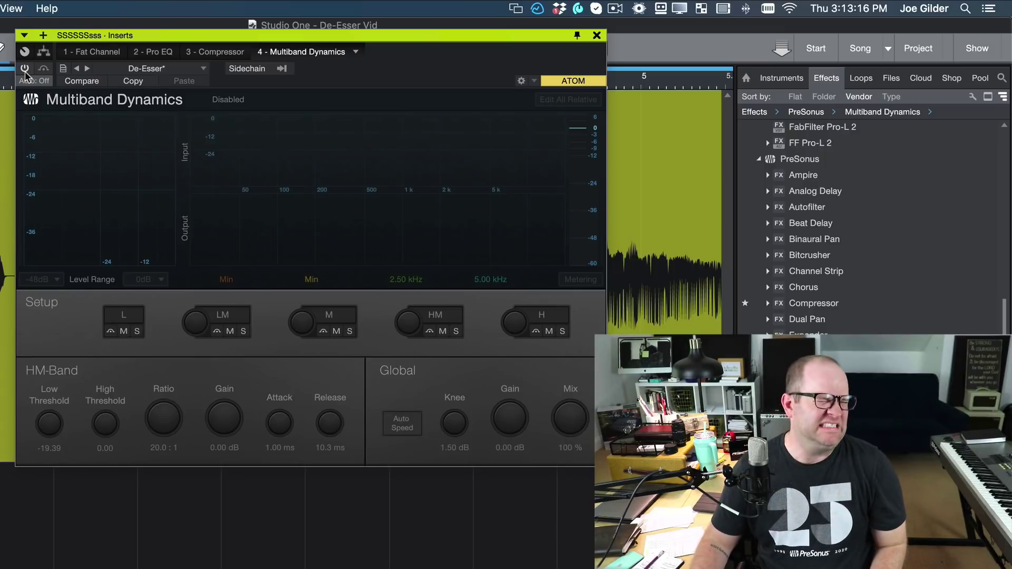
pyautogui.click(24, 71)
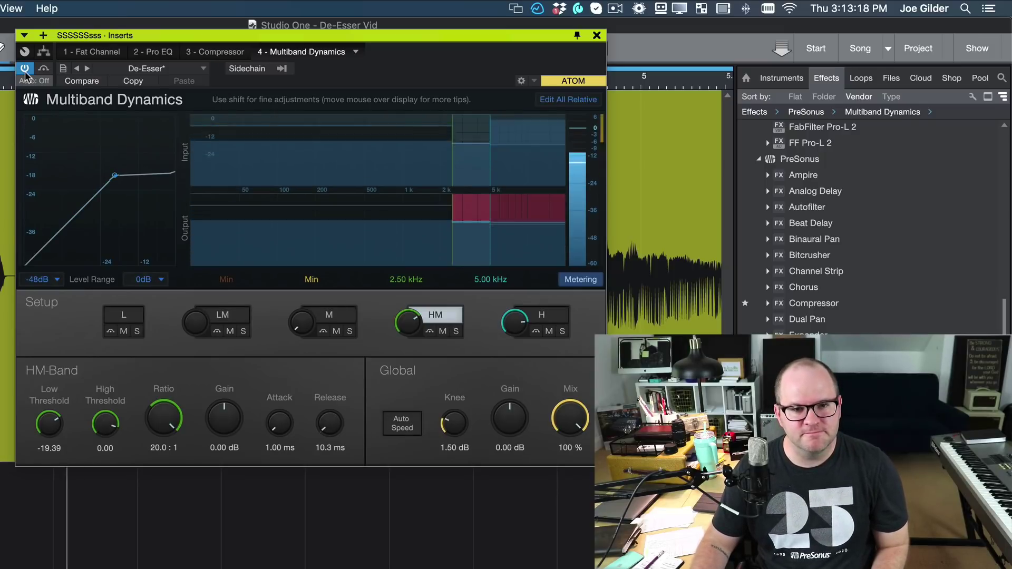
pyautogui.moveTo(158, 52); pyautogui.dragTo(361, 55)
# Switch the Pro EQ high band to a 12 dB shelf boosting 6.00 dB at 7.73 kHz
pyautogui.click(333, 54)
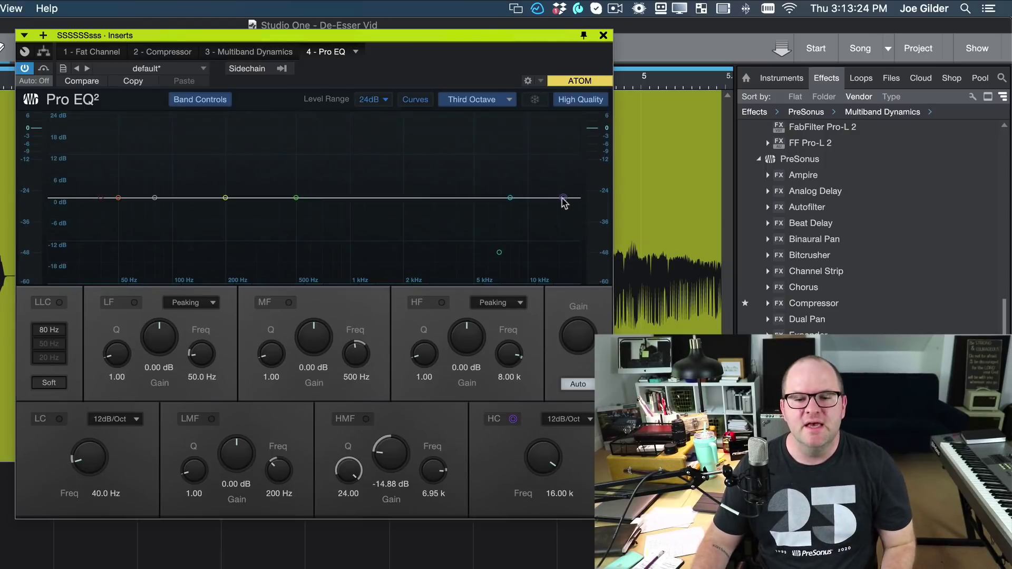
pyautogui.click(509, 310)
pyautogui.click(507, 350)
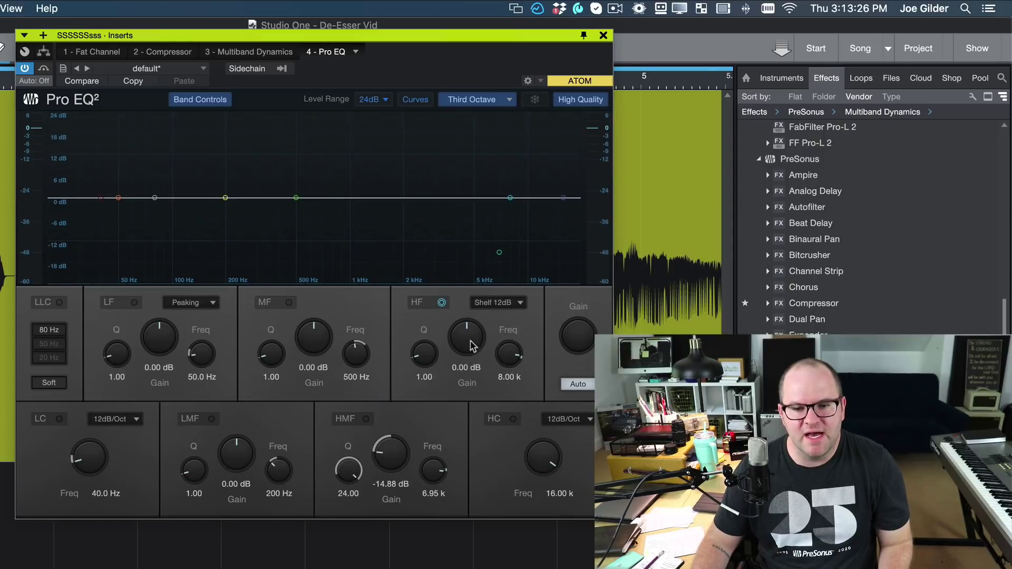
pyautogui.moveTo(471, 346); pyautogui.dragTo(505, 349)
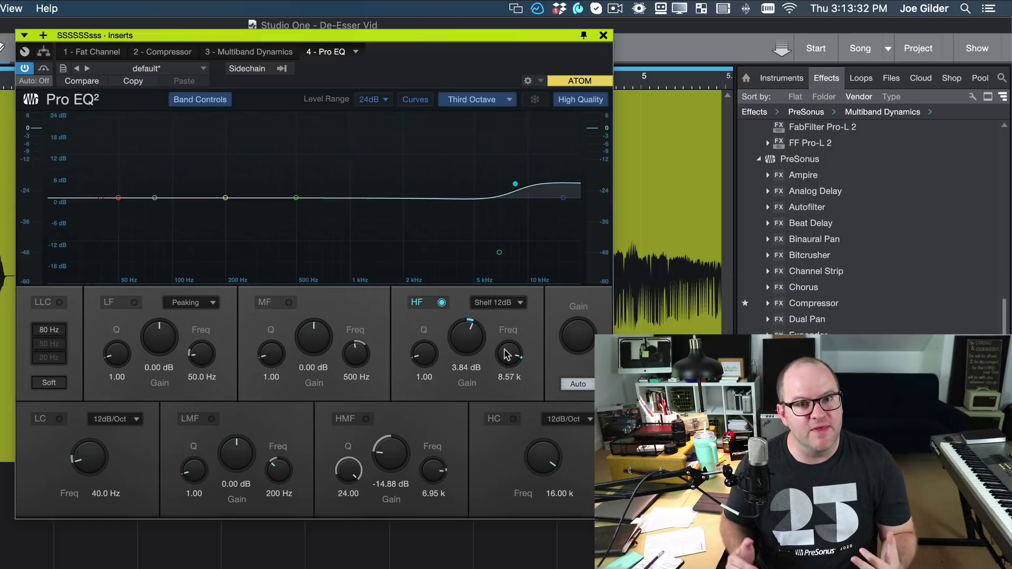
pyautogui.press('space')
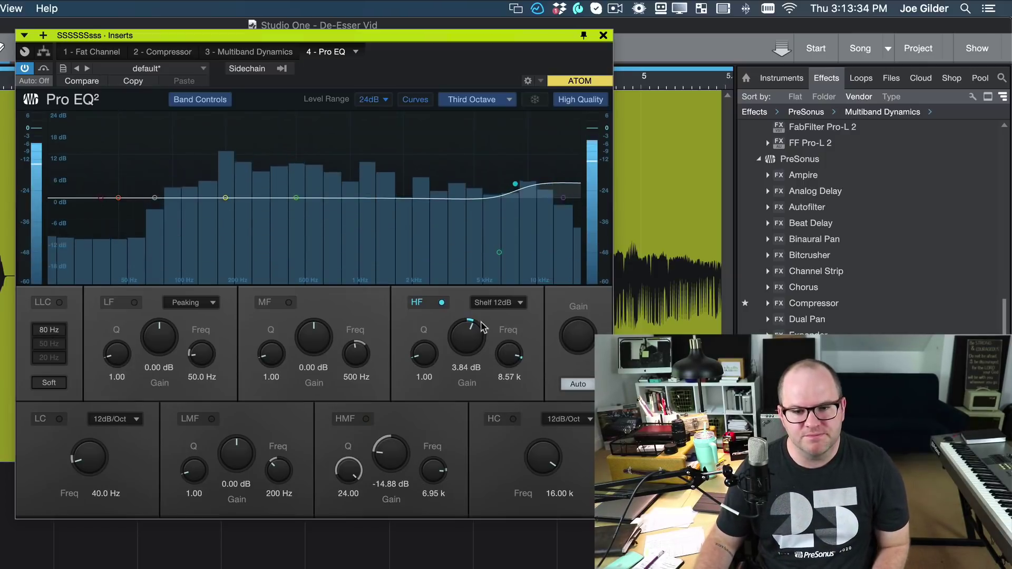
pyautogui.moveTo(472, 324); pyautogui.dragTo(474, 332)
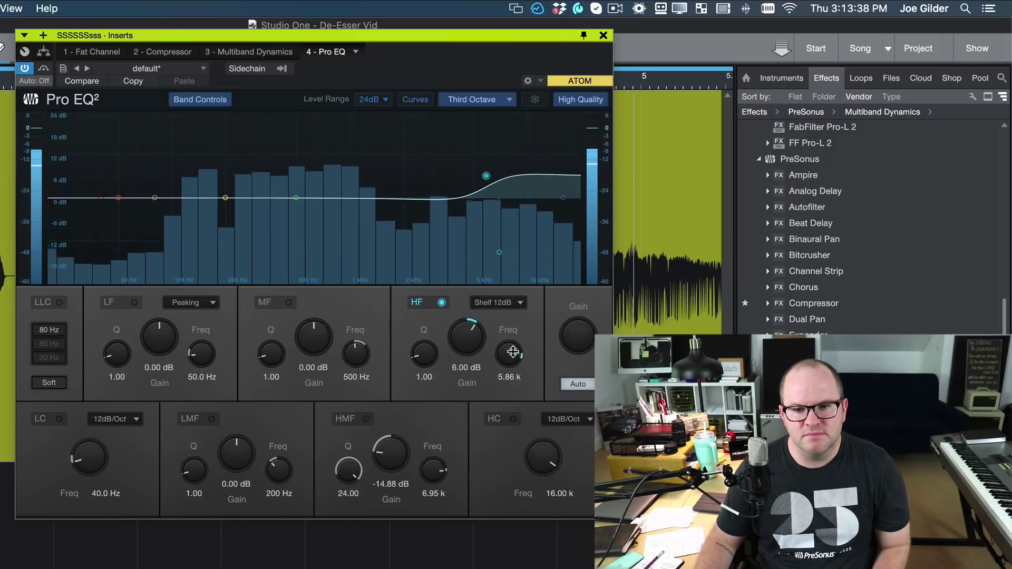
pyautogui.moveTo(490, 341); pyautogui.dragTo(487, 356)
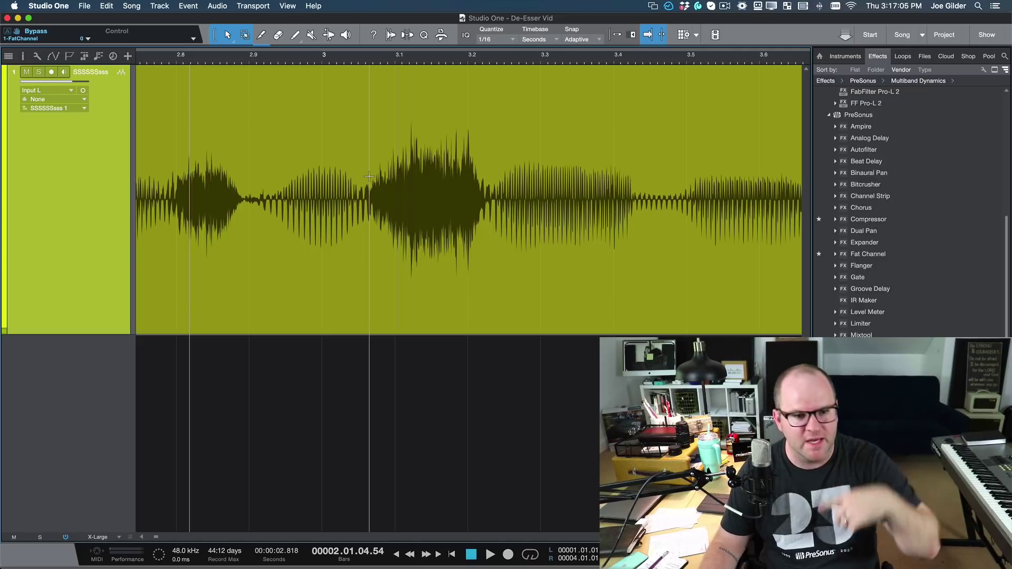
# Drag a range across the loud sibilant middle section of the vocal clip
pyautogui.moveTo(369, 176); pyautogui.dragTo(487, 209)
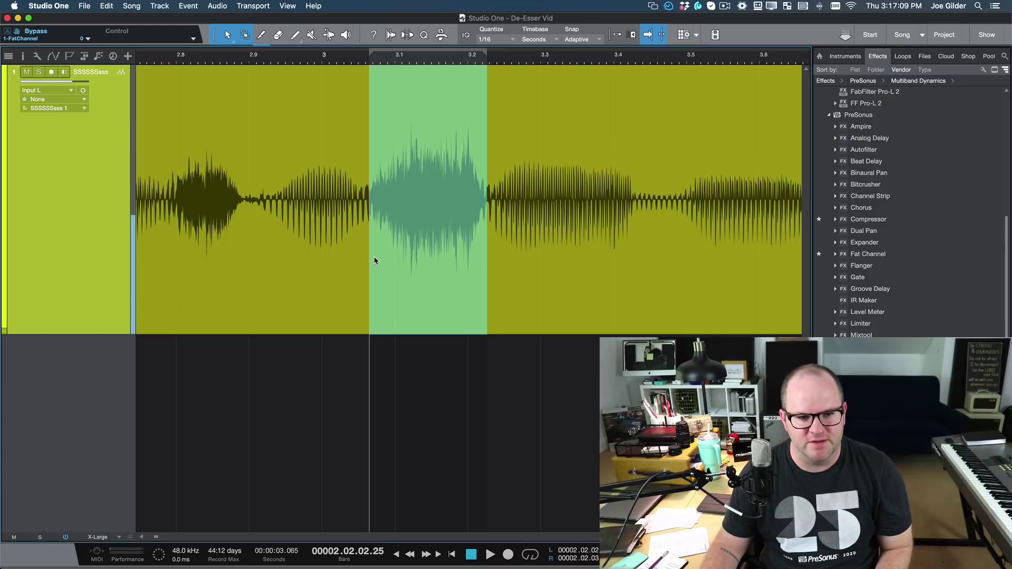
pyautogui.scroll(3, 374, 261)
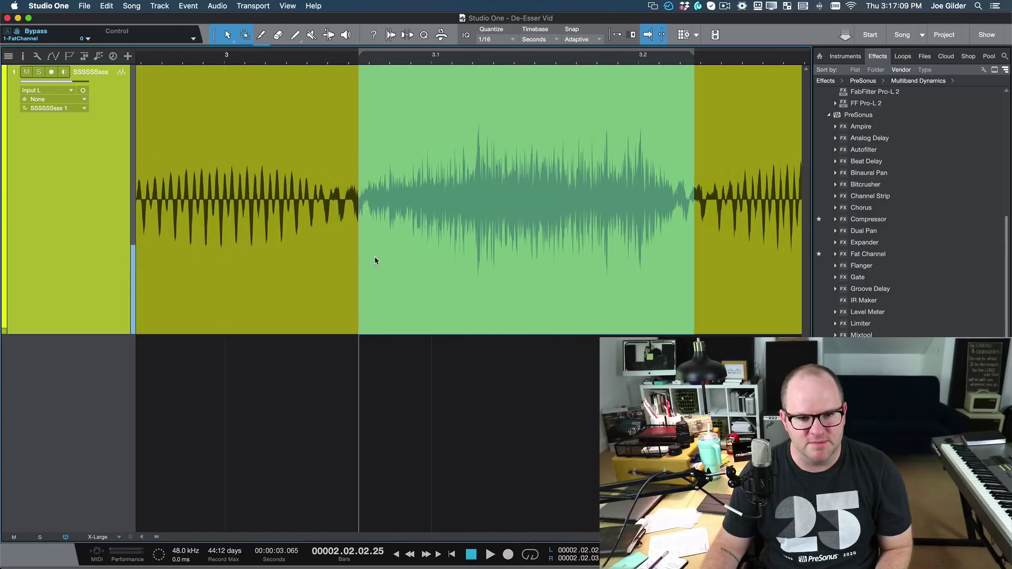
pyautogui.click(349, 161)
pyautogui.moveTo(358, 158); pyautogui.dragTo(634, 195)
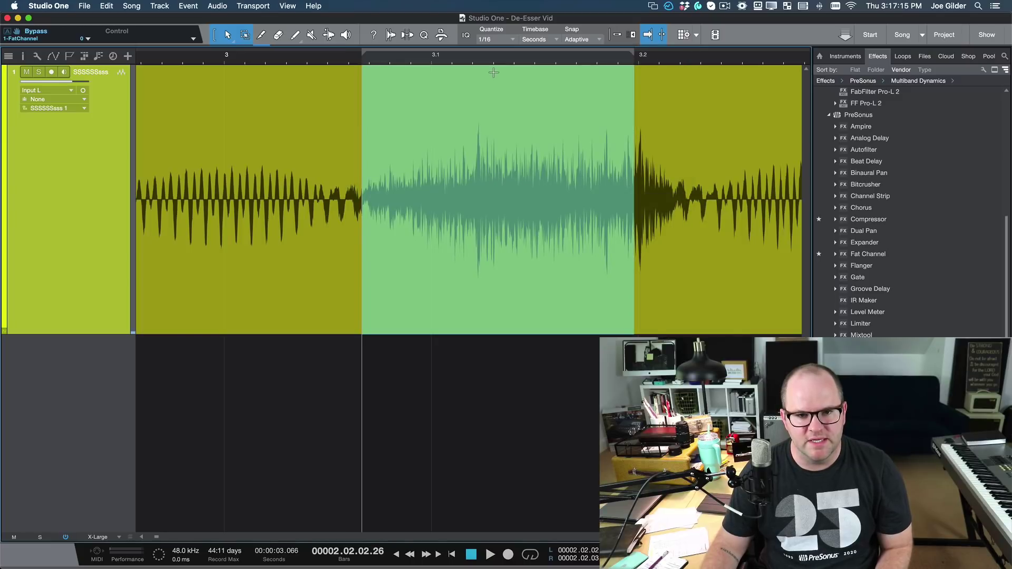
pyautogui.doubleClick(457, 238)
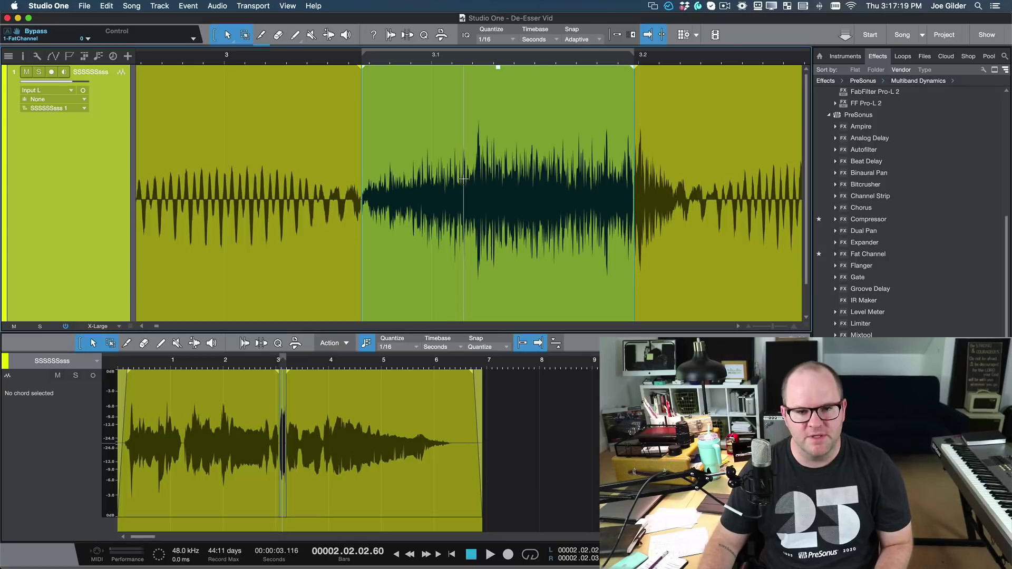
pyautogui.press('F2')
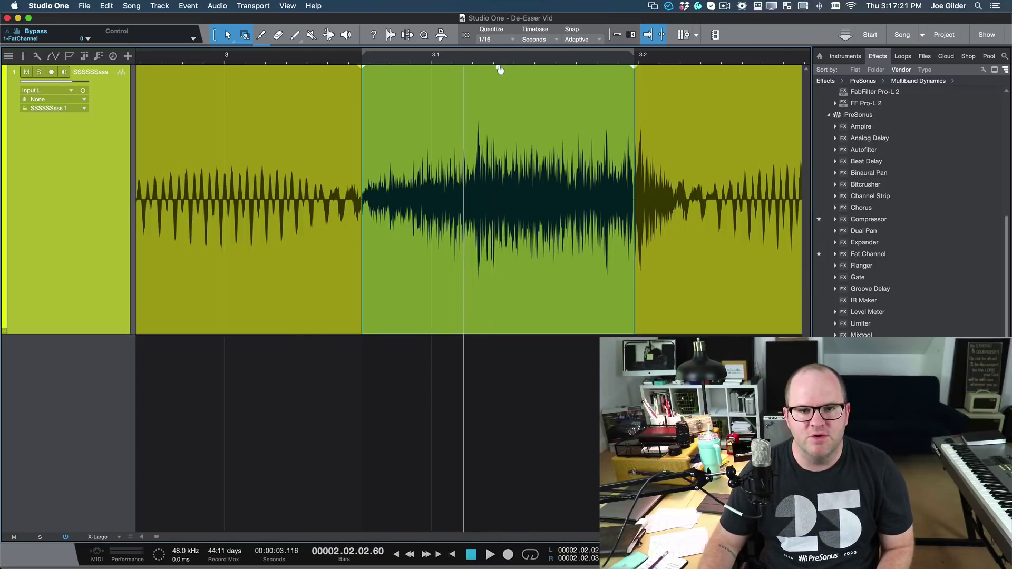
pyautogui.moveTo(500, 72); pyautogui.dragTo(515, 124)
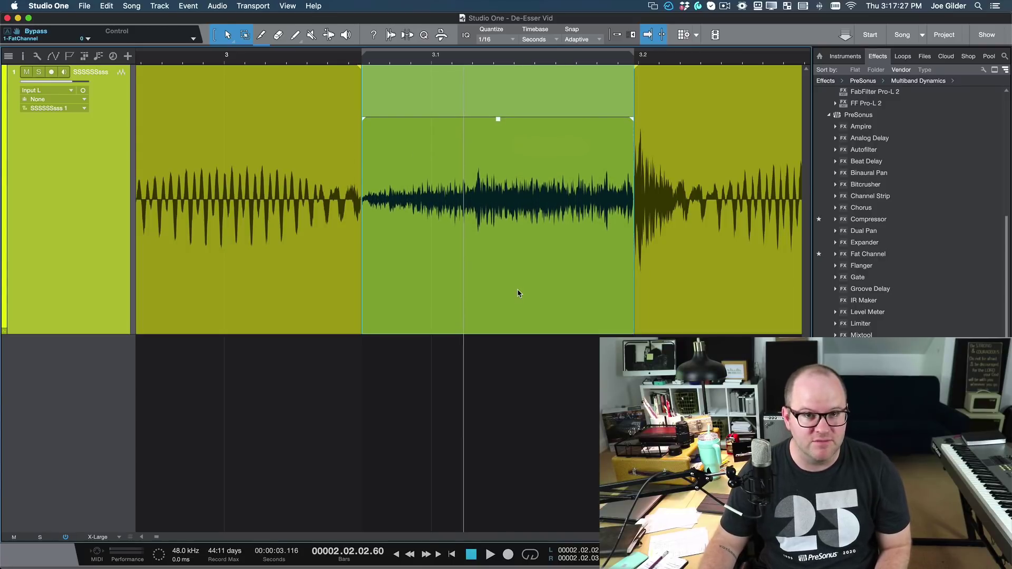
pyautogui.hotkey('ctrl', 'z')
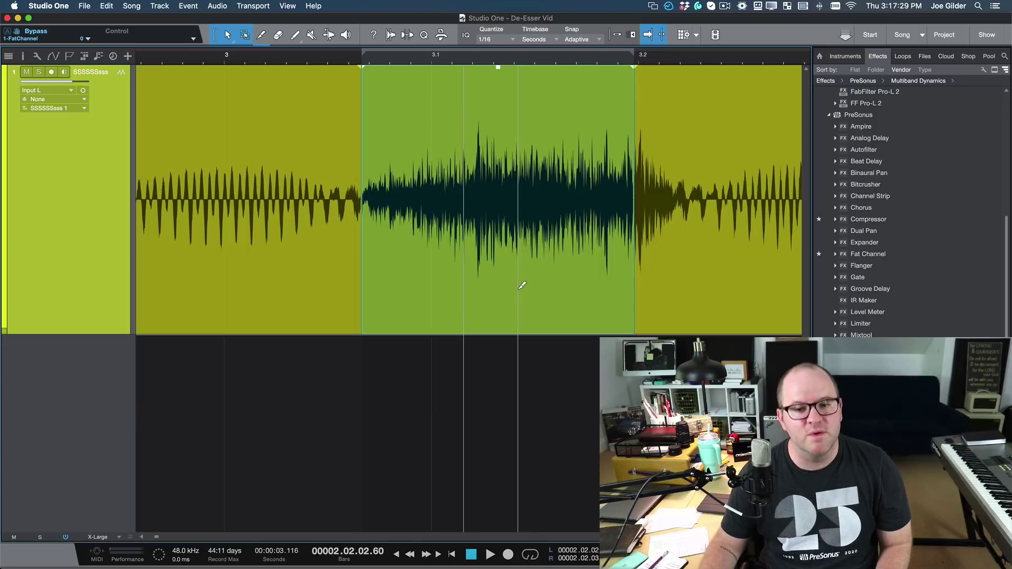
pyautogui.hotkey('shift', 'm')
# Restore the unsplit vocal clip and lower its gain envelope about 10.8 dB over the sibilant stretch 3.069–3.2
pyautogui.hotkey('ctrl', 'z')
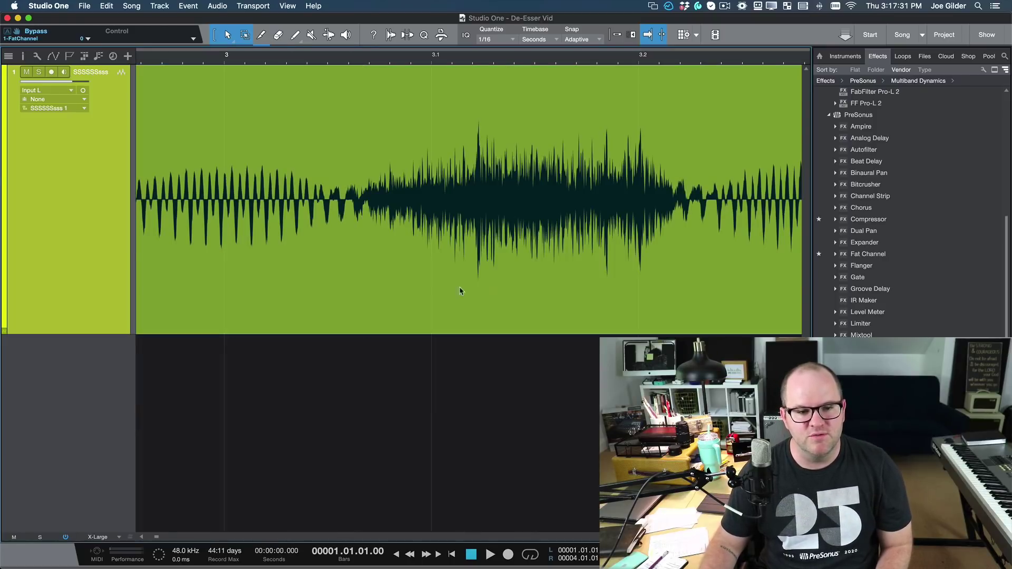
pyautogui.rightClick(451, 273)
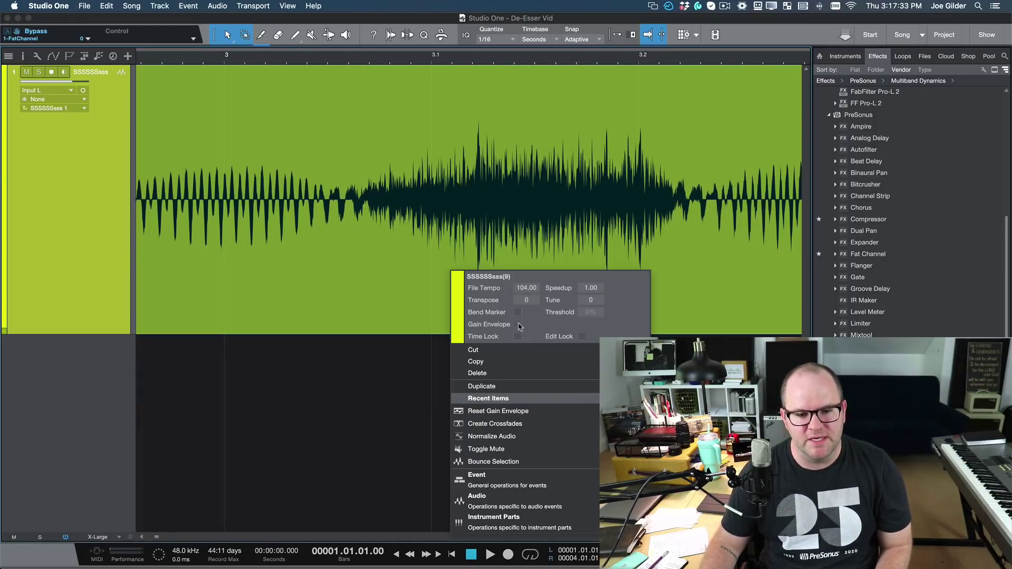
pyautogui.click(373, 169)
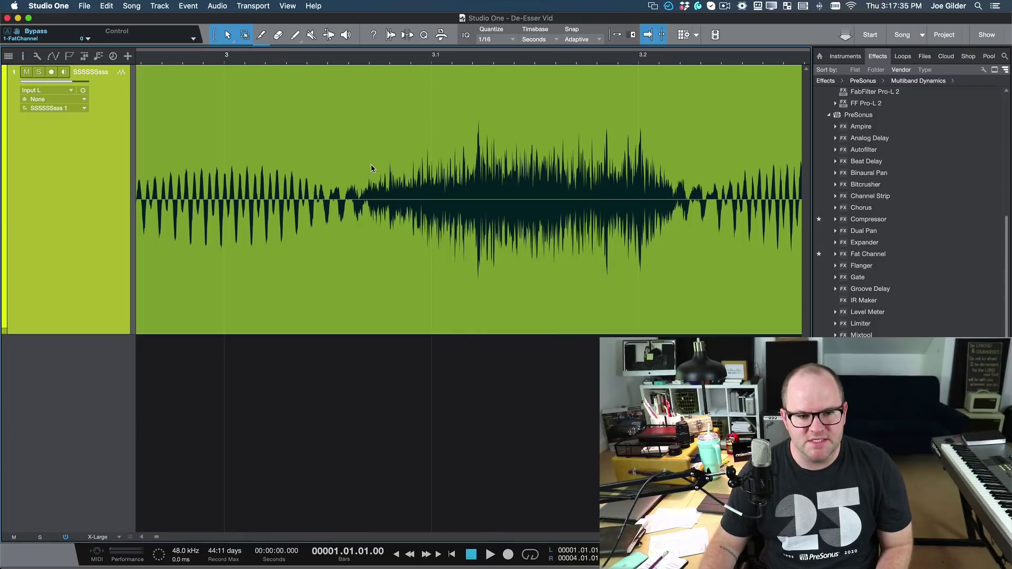
pyautogui.moveTo(367, 129); pyautogui.dragTo(629, 163)
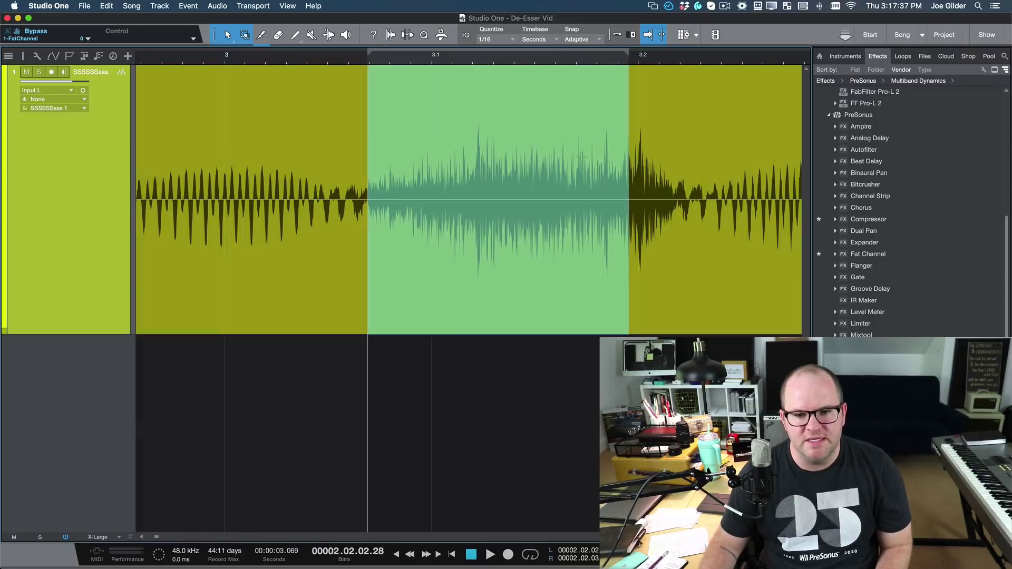
pyautogui.moveTo(526, 138)
pyautogui.mouseDown()
pyautogui.moveTo(554, 167)
pyautogui.moveTo(527, 138)
pyautogui.mouseUp()
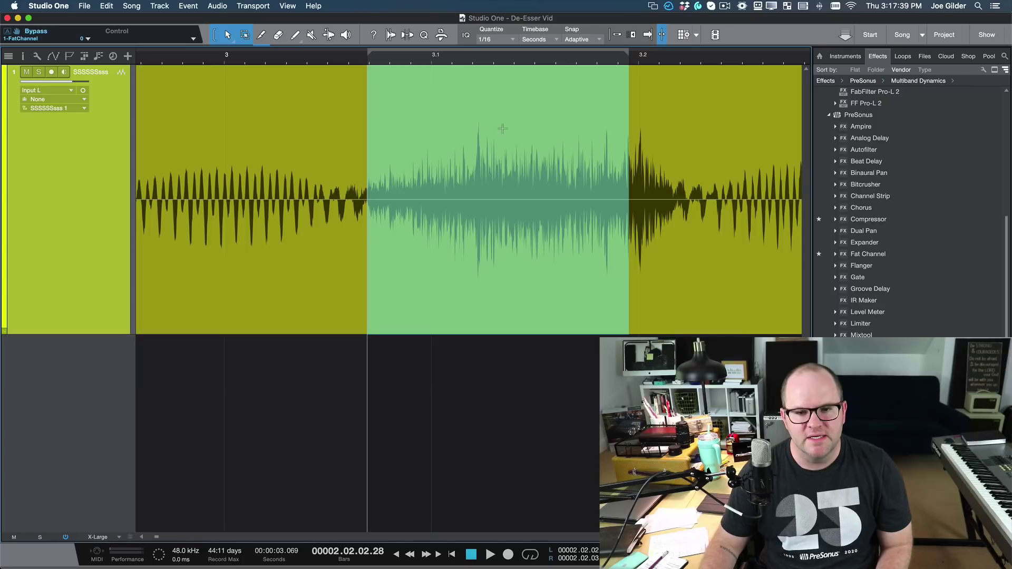
pyautogui.moveTo(483, 103); pyautogui.dragTo(483, 165)
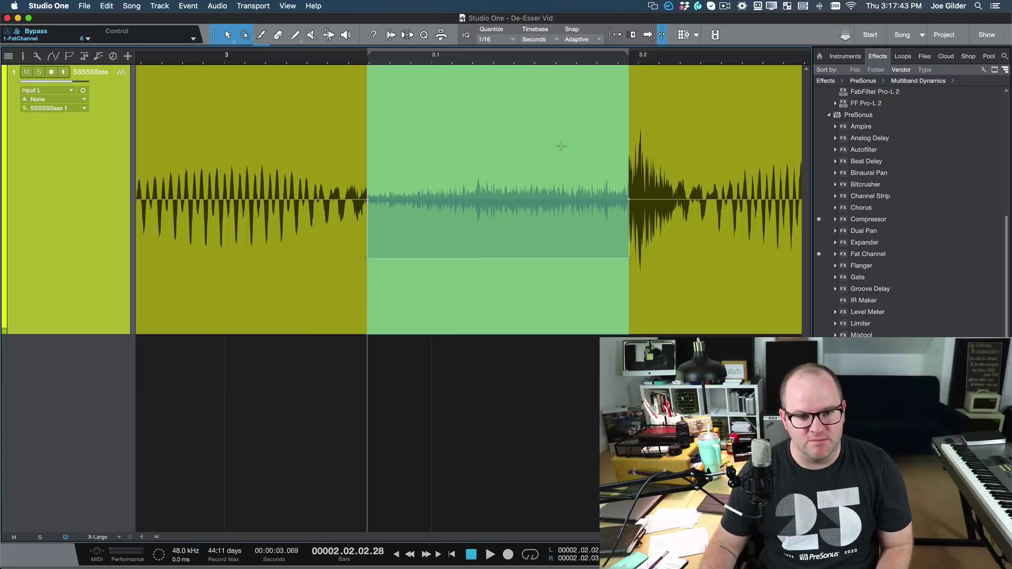
# Reshape the dip's corner points so the gain ramps gradually down into and back up out of it
pyautogui.scroll(-10, 414, 289)
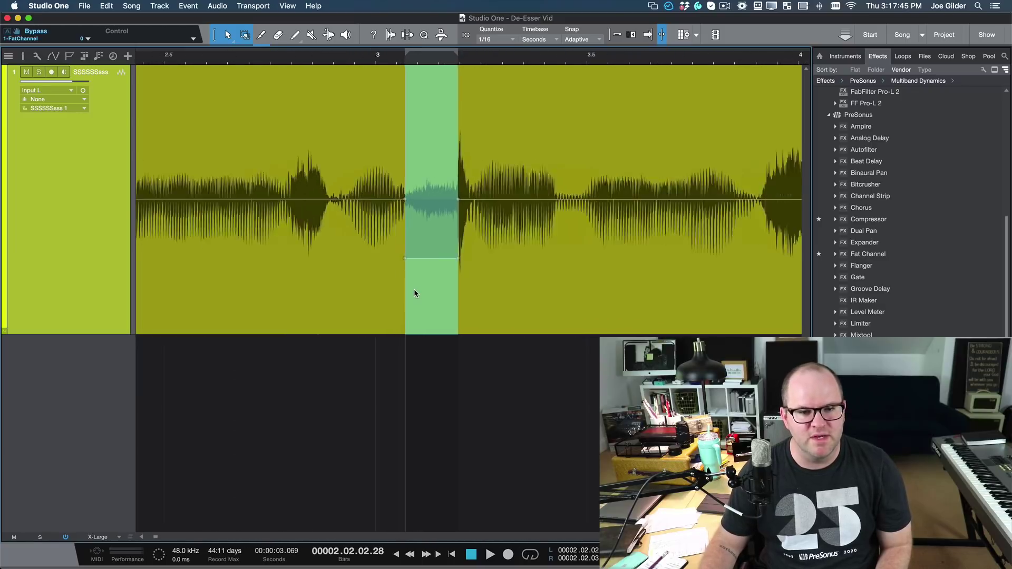
pyautogui.scroll(-3, 358, 284)
pyautogui.click(515, 301)
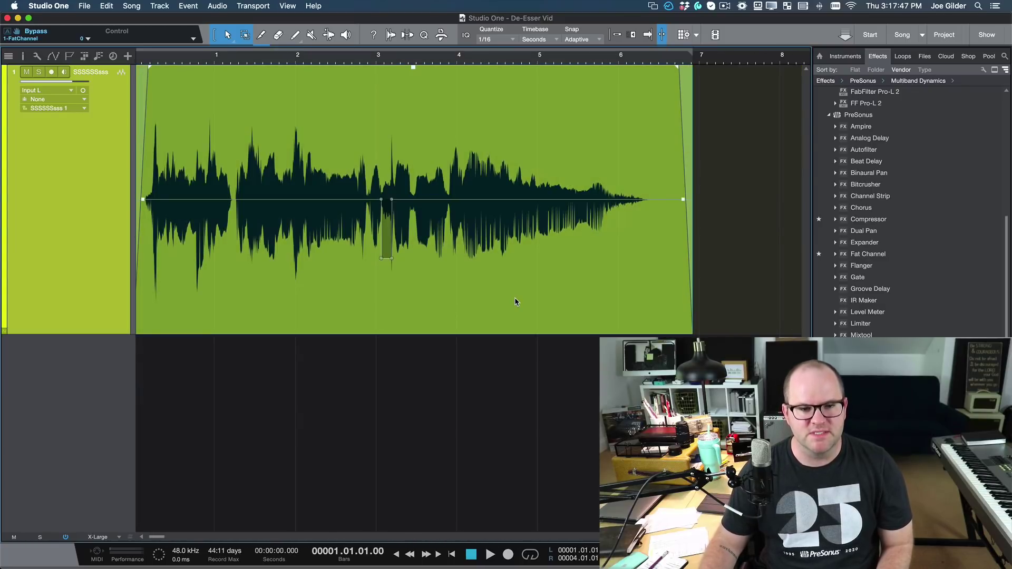
pyautogui.scroll(10, 381, 262)
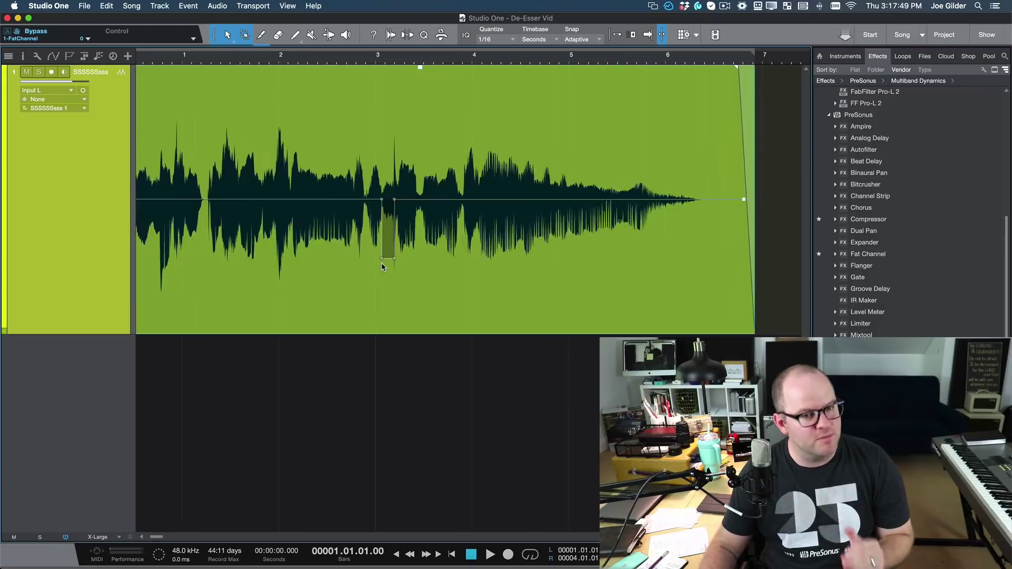
pyautogui.scroll(4, 381, 262)
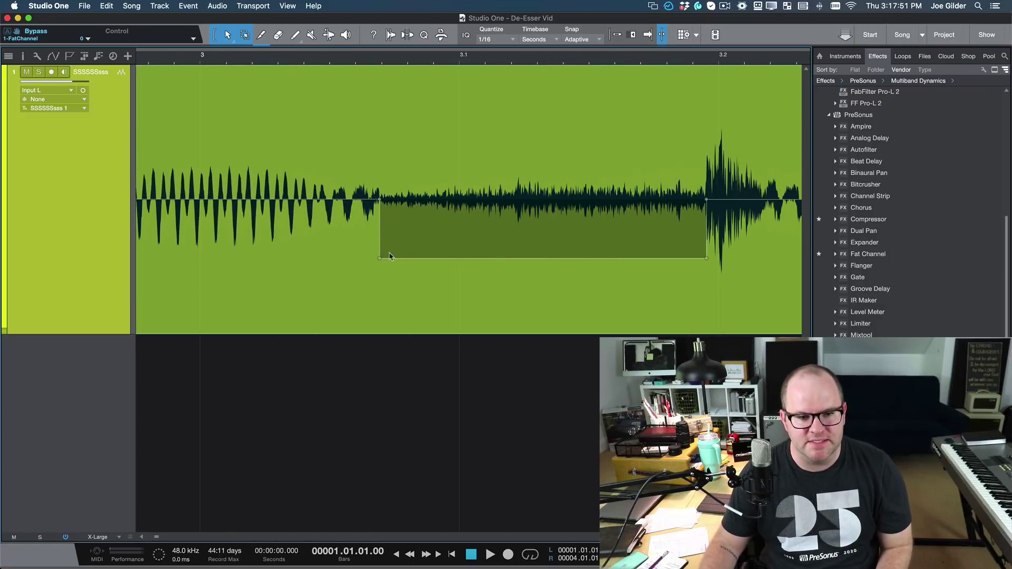
pyautogui.click(416, 260)
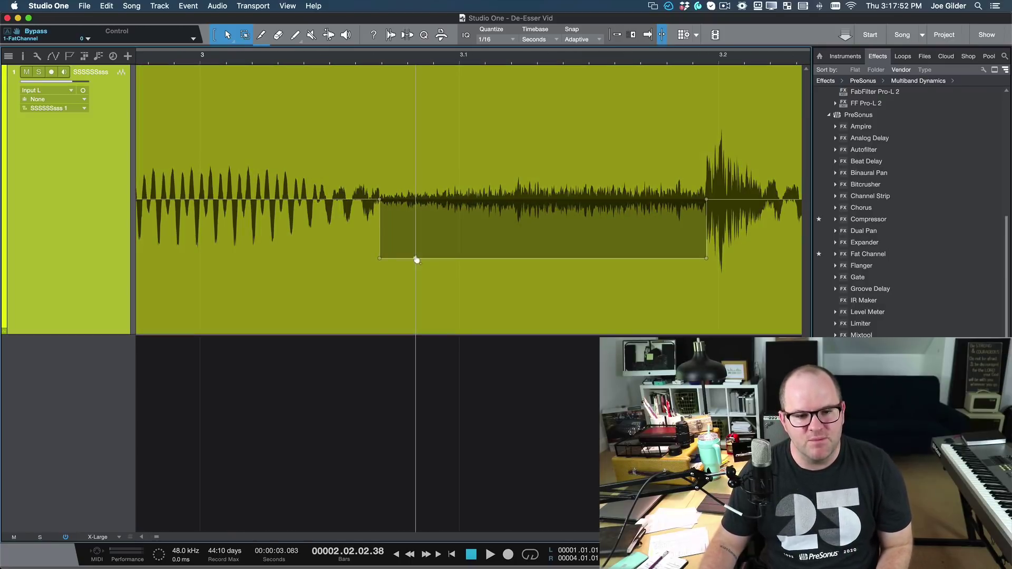
pyautogui.doubleClick(379, 259)
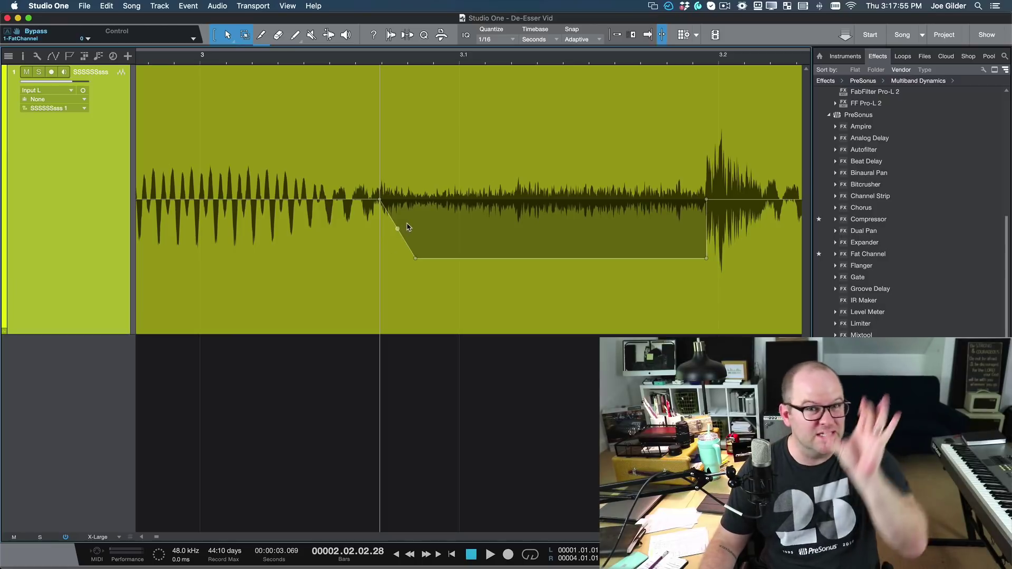
pyautogui.click(666, 259)
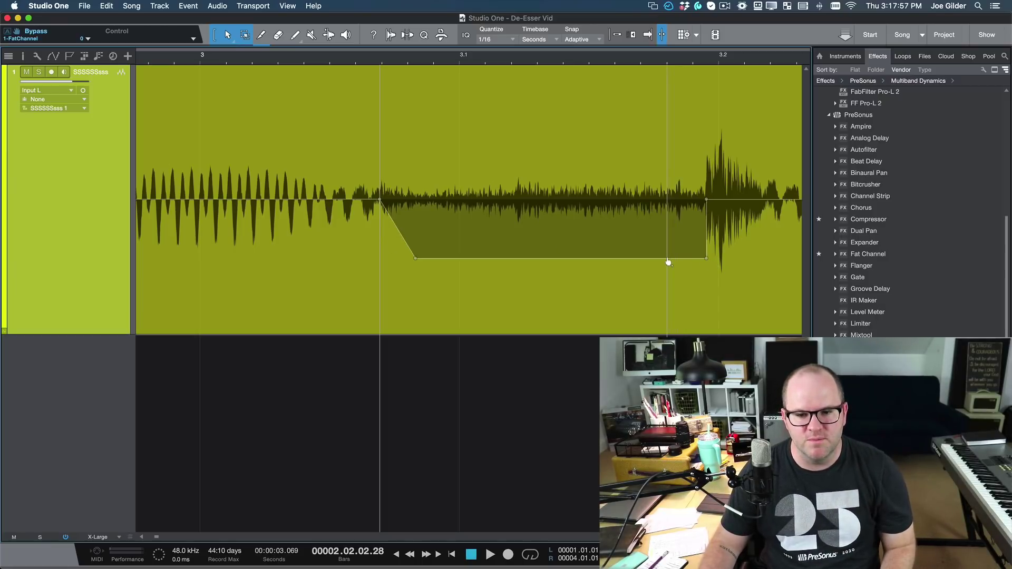
pyautogui.doubleClick(707, 259)
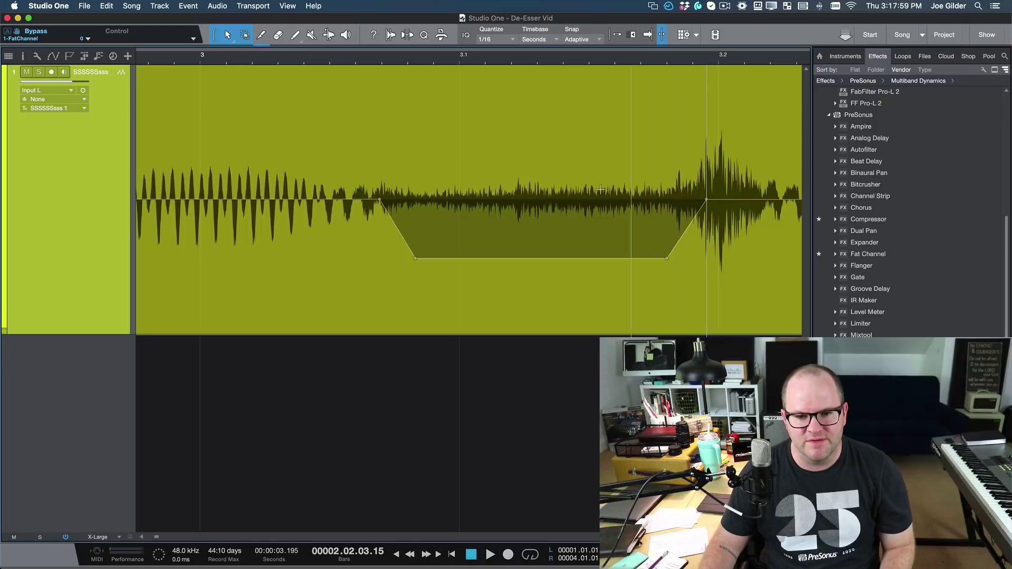
pyautogui.scroll(-1, 574, 284)
pyautogui.scroll(-2, 564, 269)
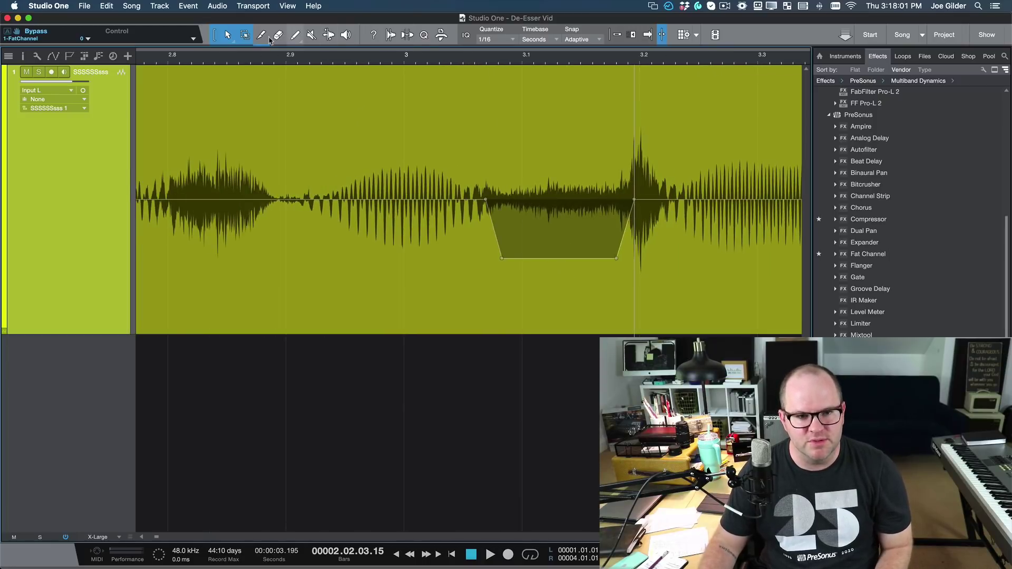
pyautogui.click(185, 58)
pyautogui.press('f')
pyautogui.press('space')
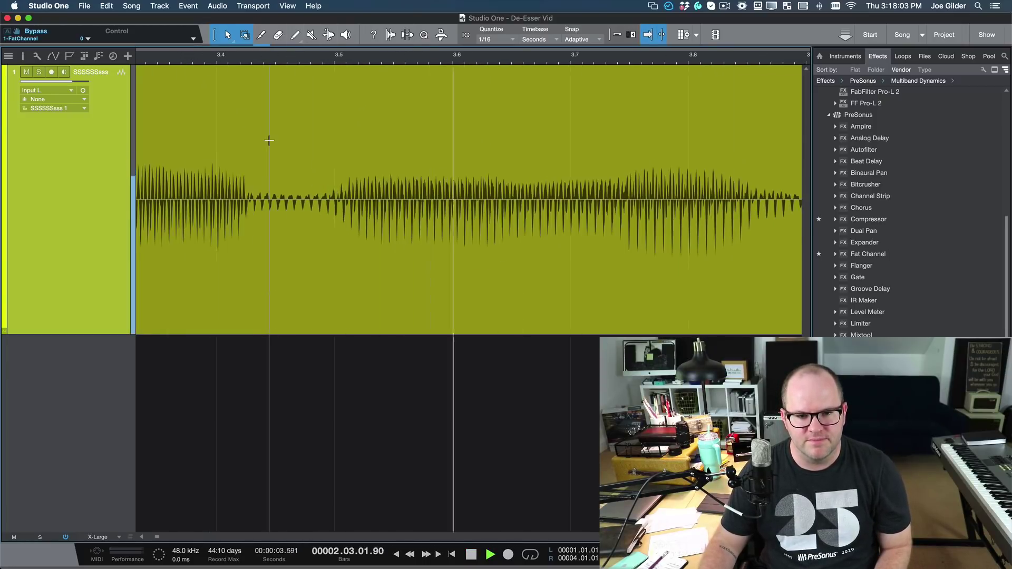
pyautogui.press('space')
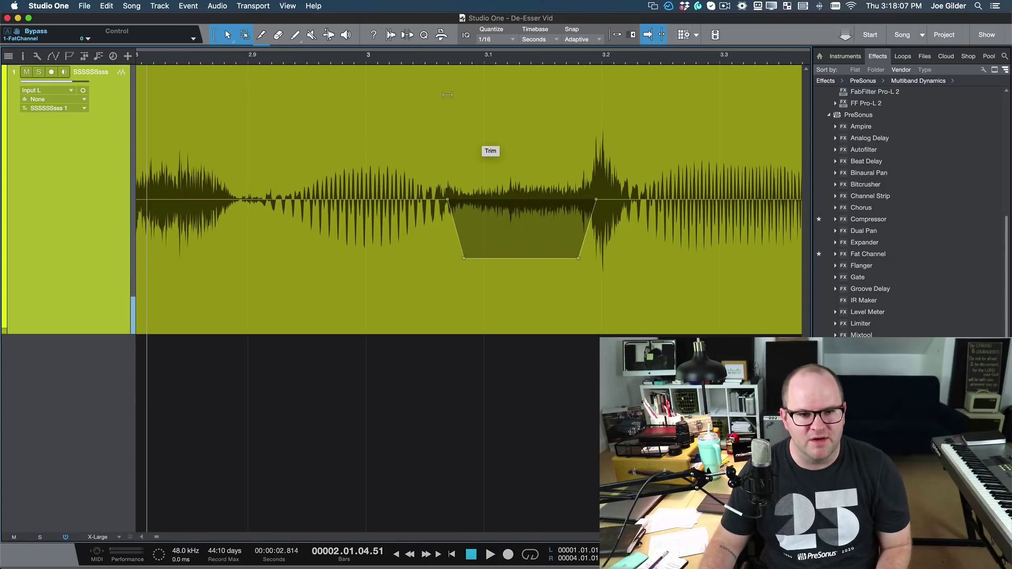
pyautogui.moveTo(470, 151); pyautogui.dragTo(593, 184)
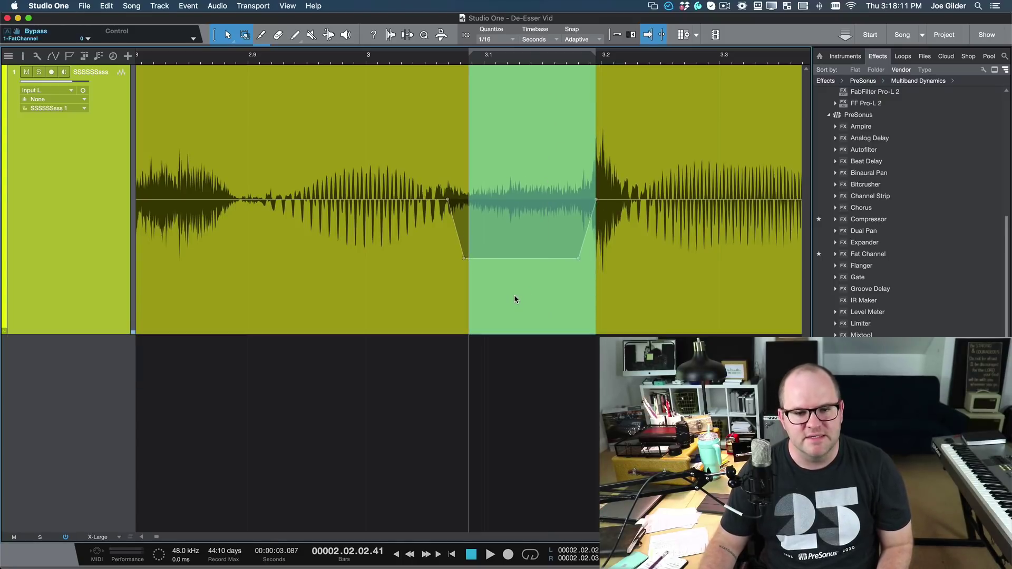
pyautogui.press('w')
pyautogui.click(462, 290)
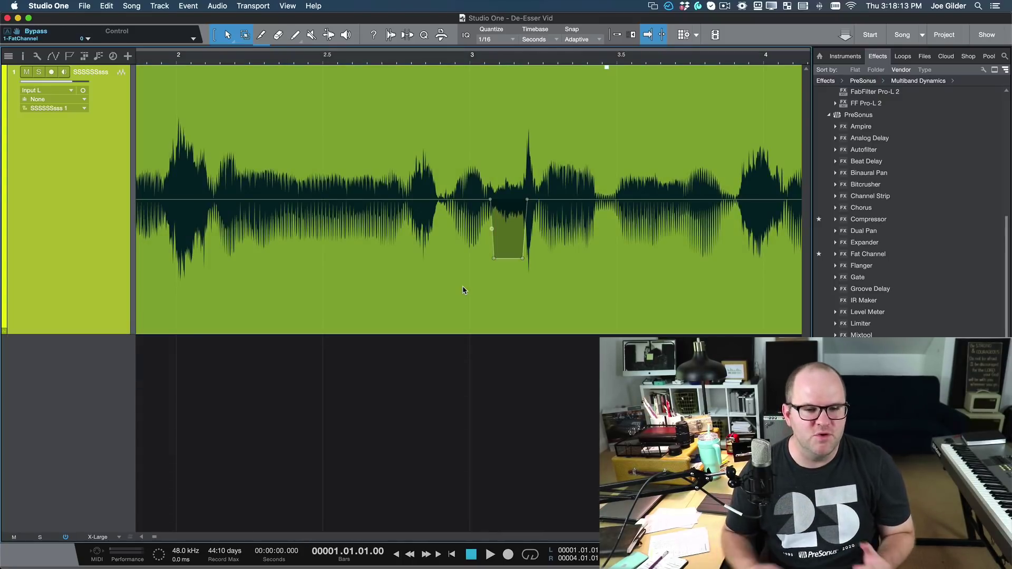